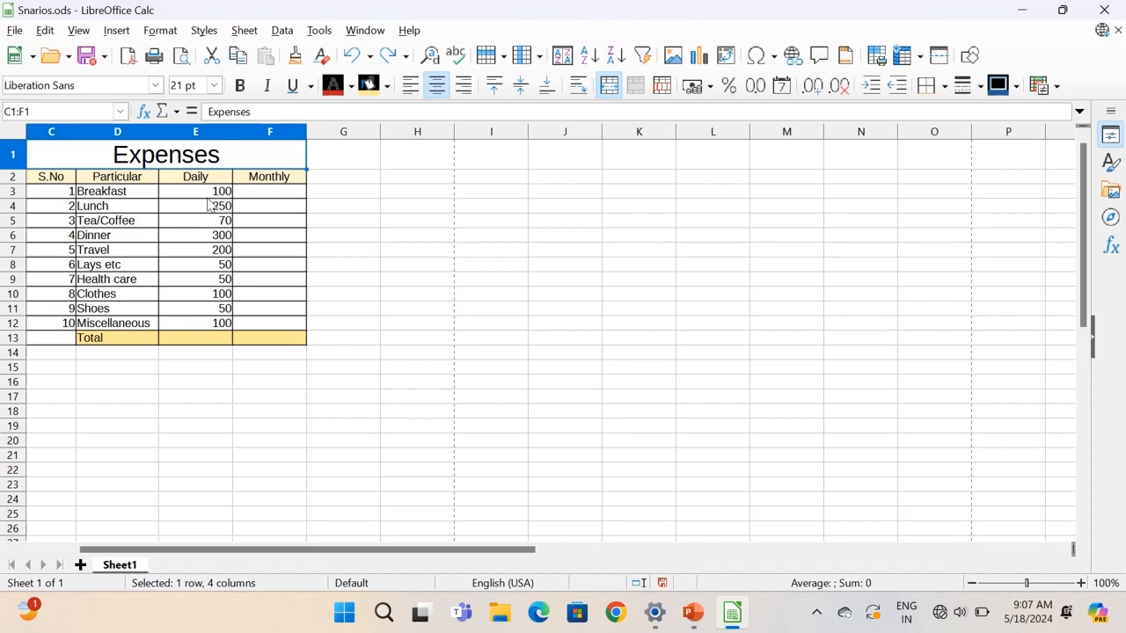
pyautogui.click(213, 343)
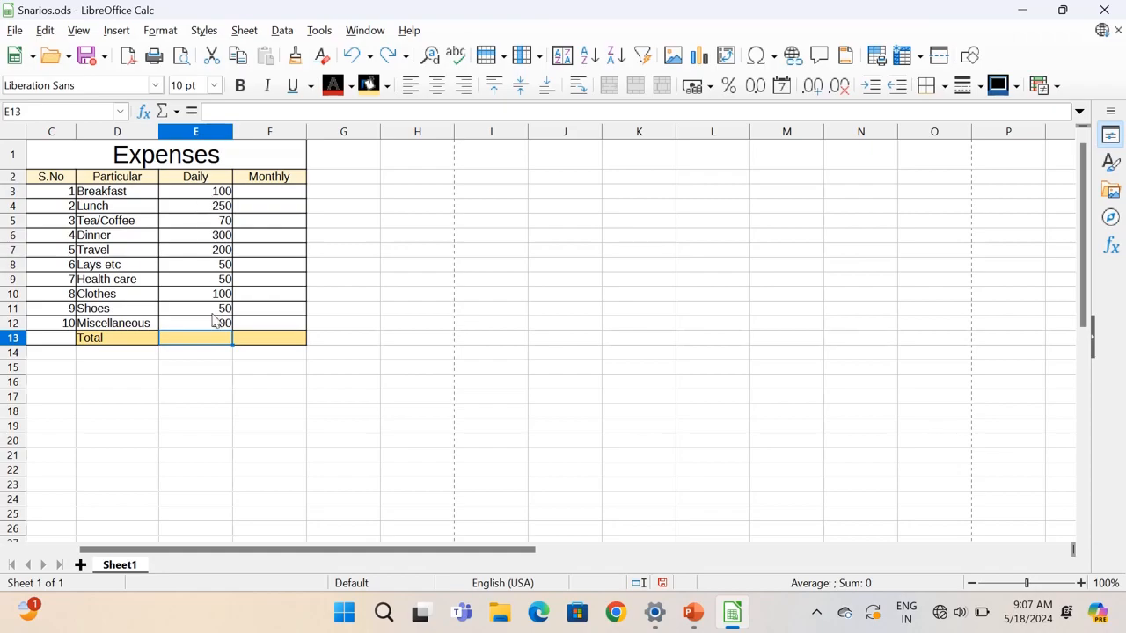
pyautogui.click(226, 194)
pyautogui.click(220, 211)
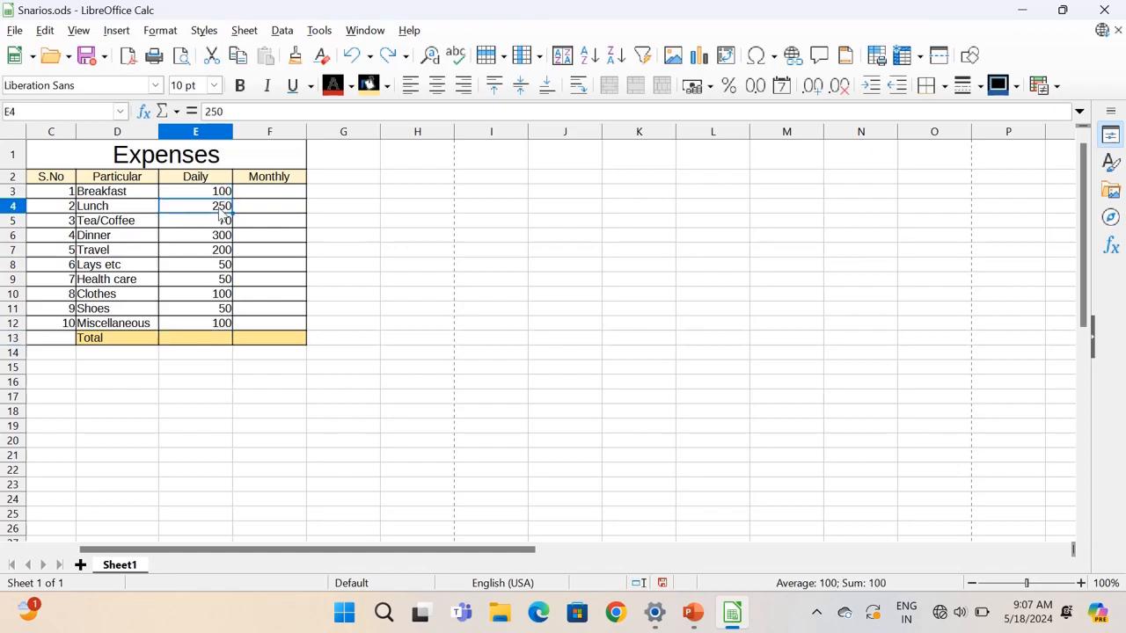
pyautogui.click(218, 222)
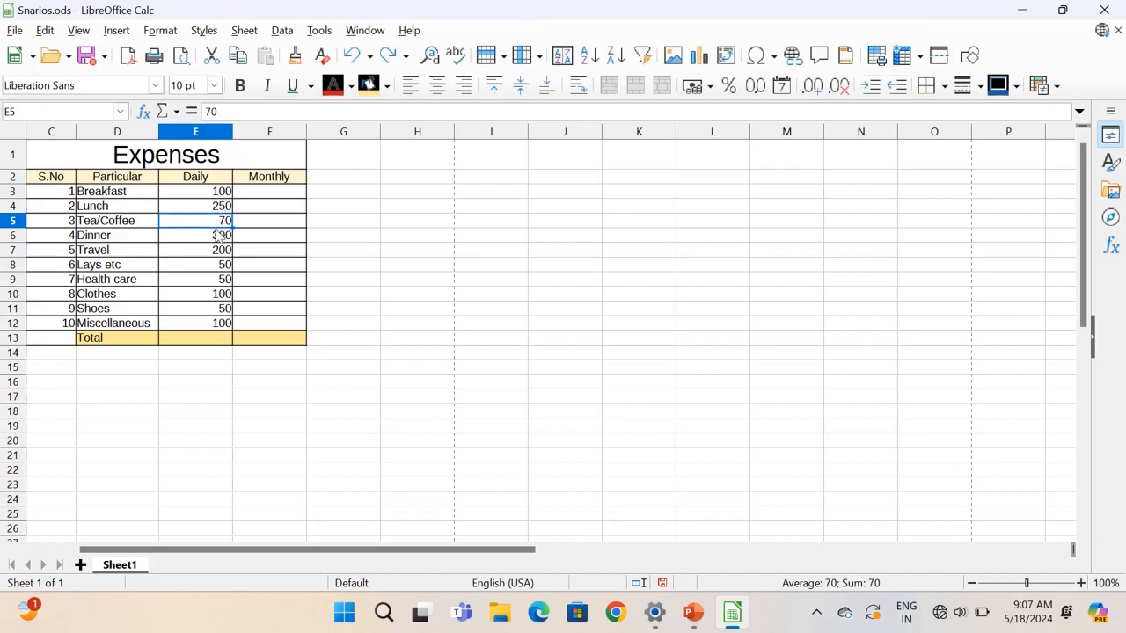
# Step: Total the Daily expenses in cell E13 with a SUM formula over E3:E12
pyautogui.click(220, 339)
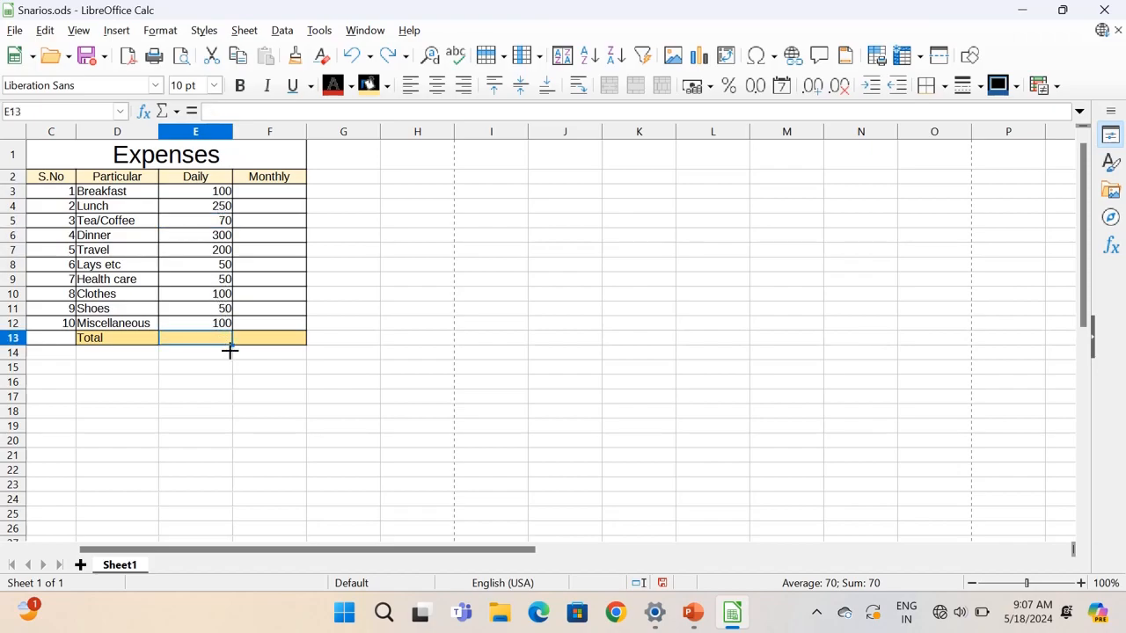
pyautogui.write('=')
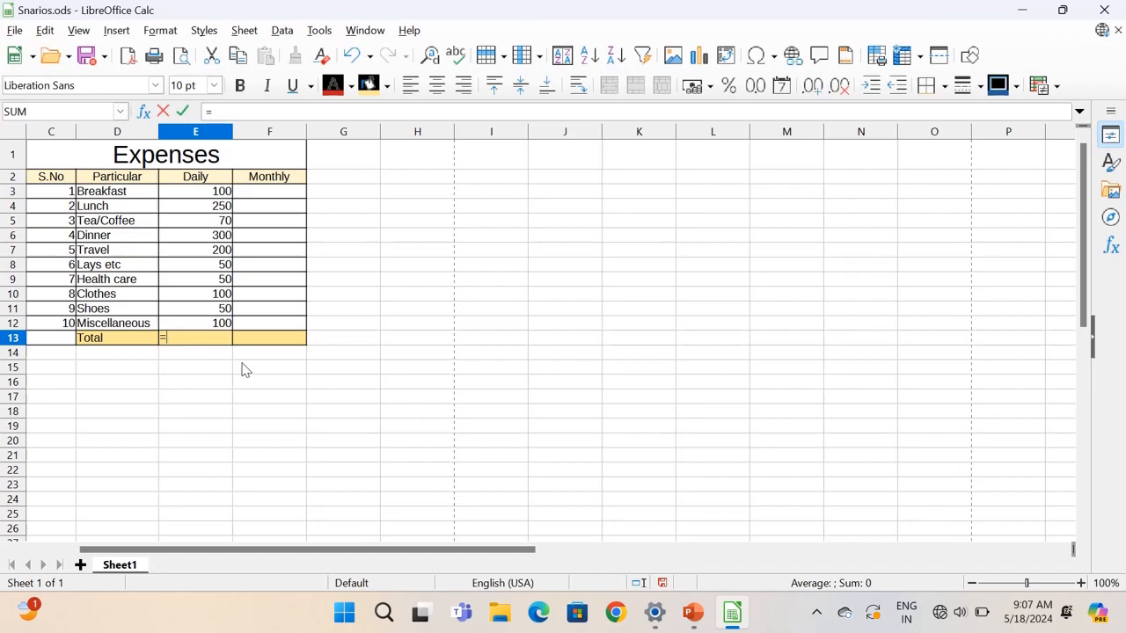
pyautogui.write('su')
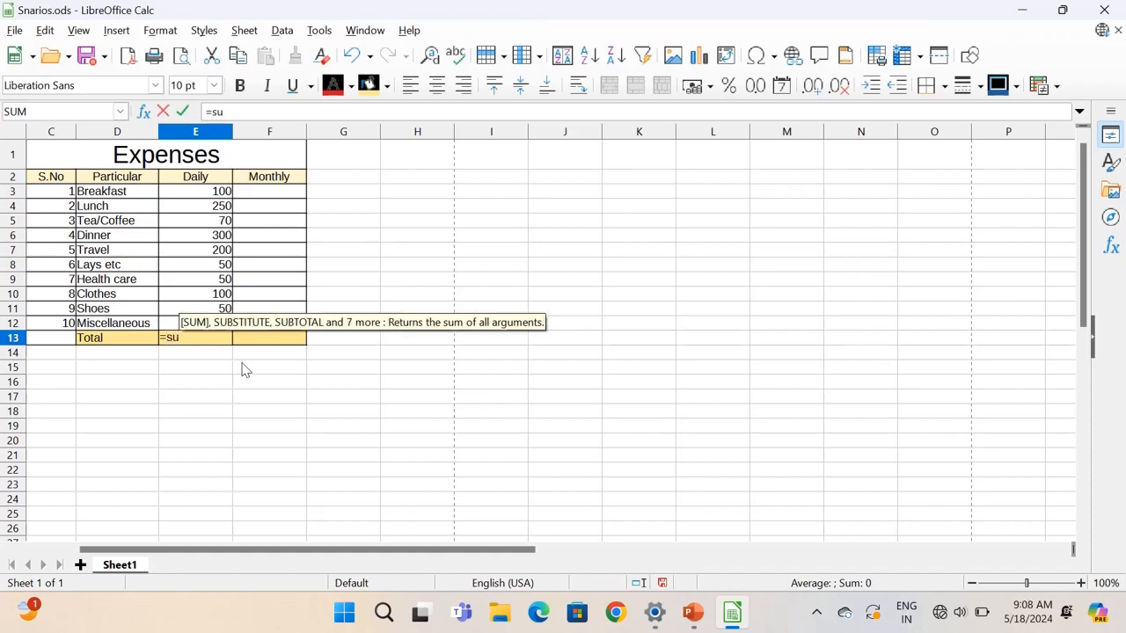
pyautogui.write('m(')
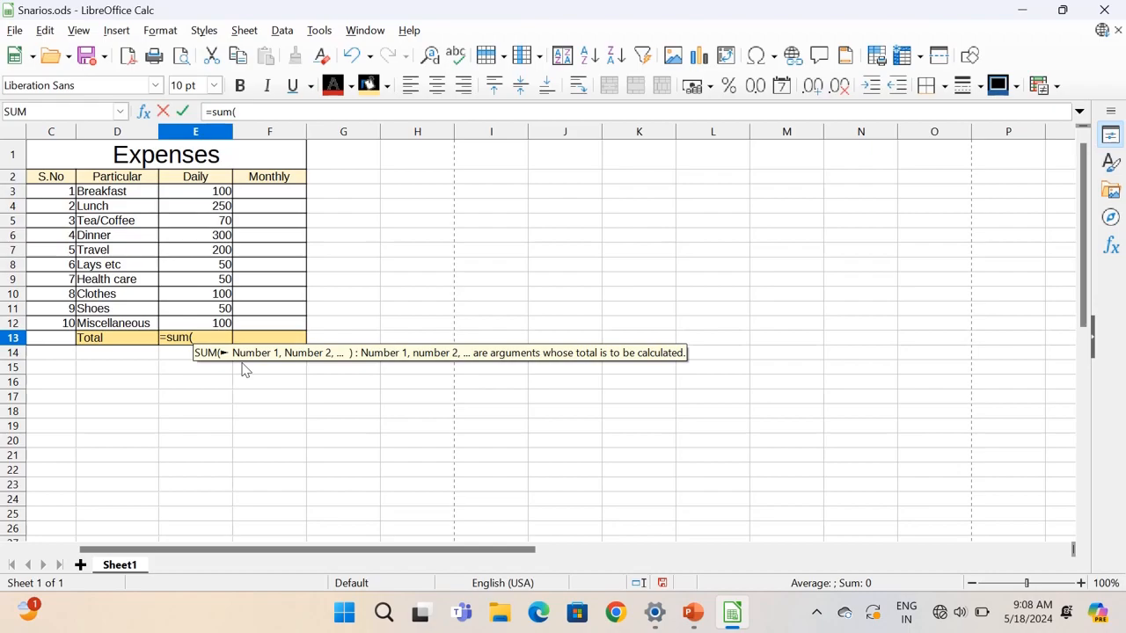
pyautogui.write(')')
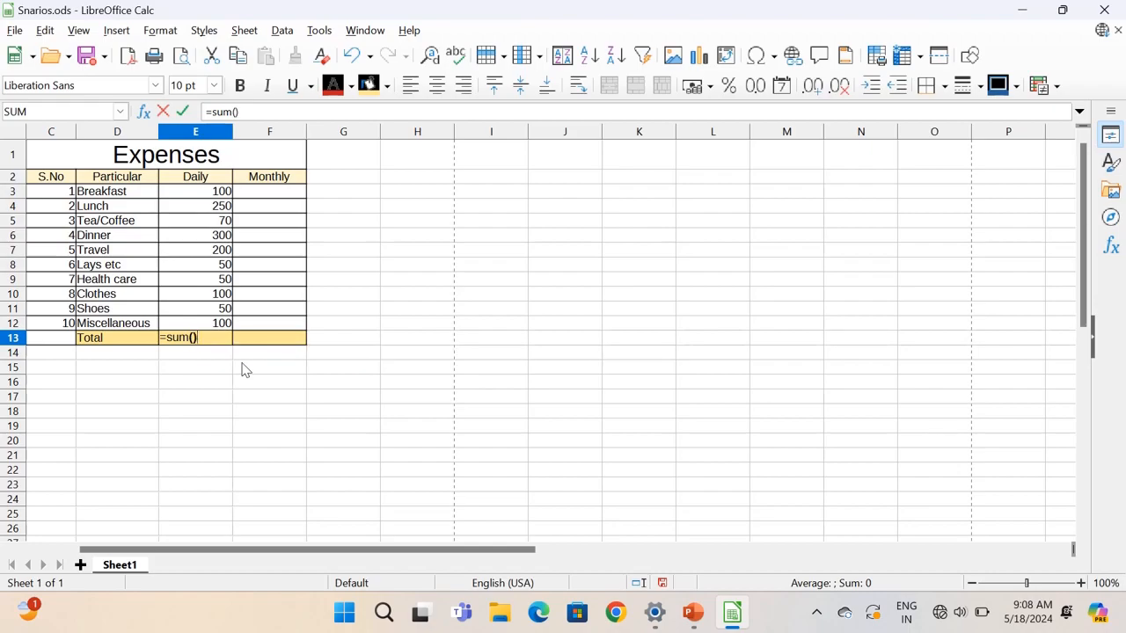
pyautogui.press('BackSpace')
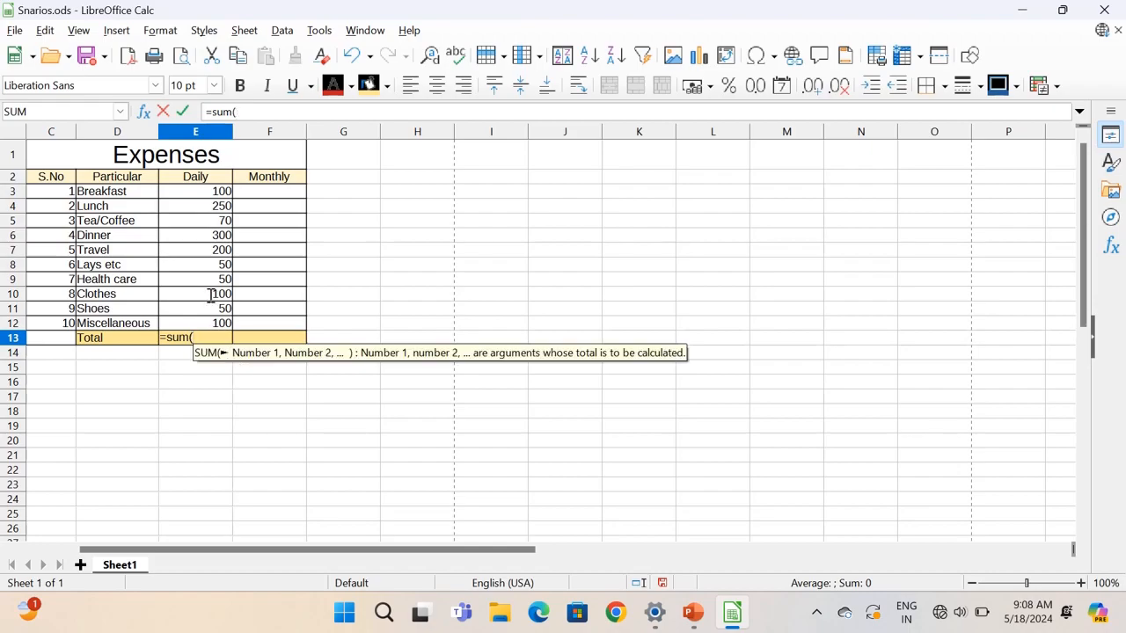
pyautogui.moveTo(207, 194); pyautogui.dragTo(211, 331)
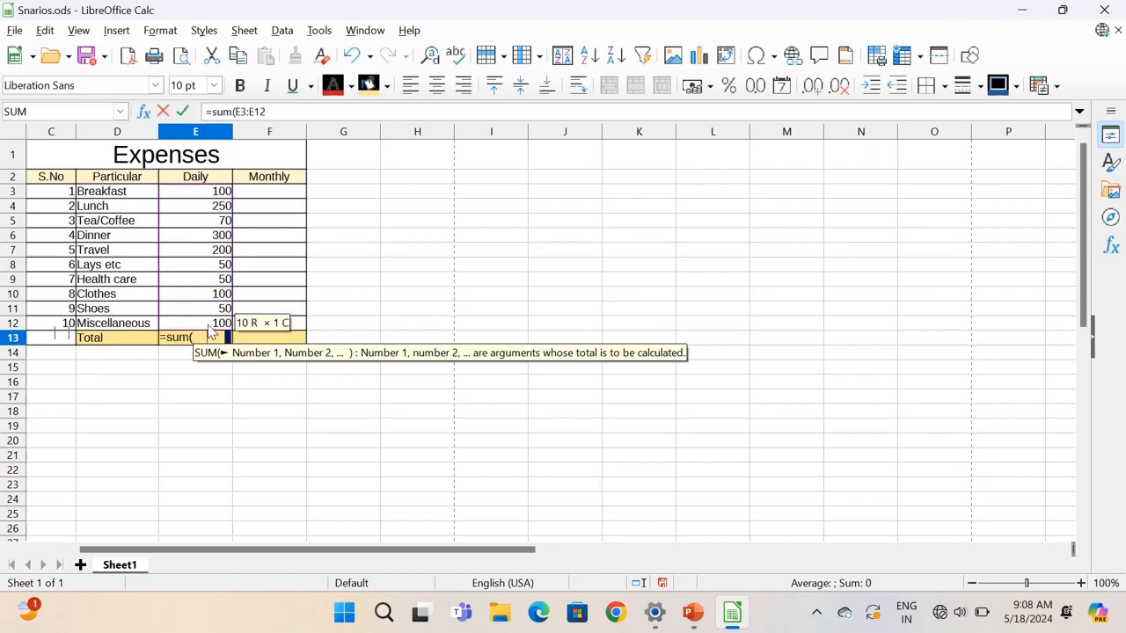
pyautogui.write(')')
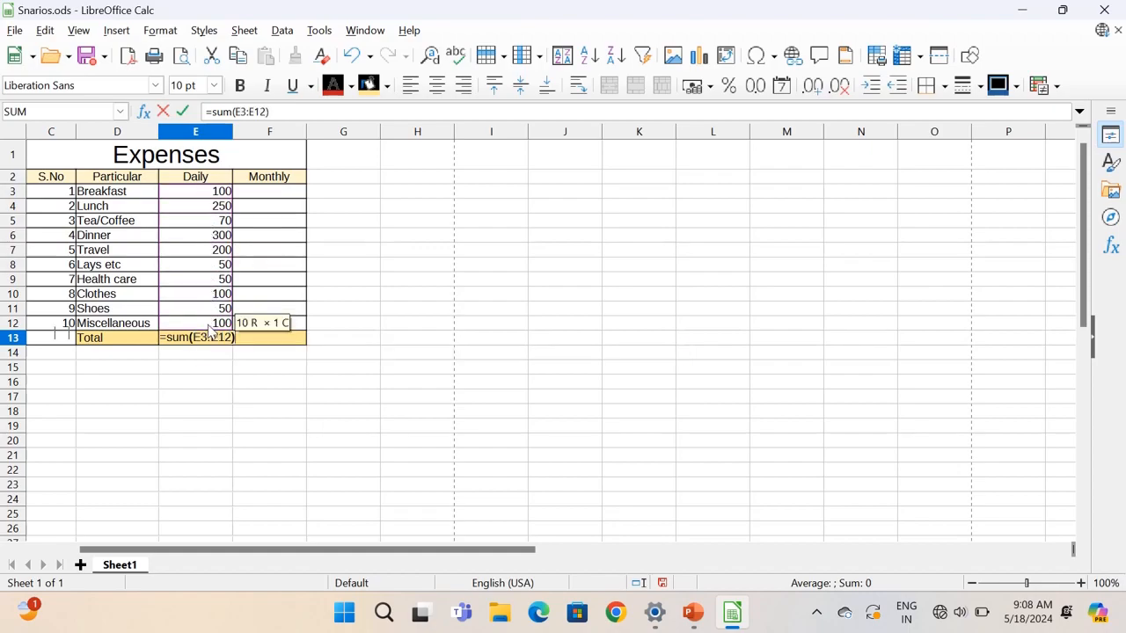
pyautogui.press('Return')
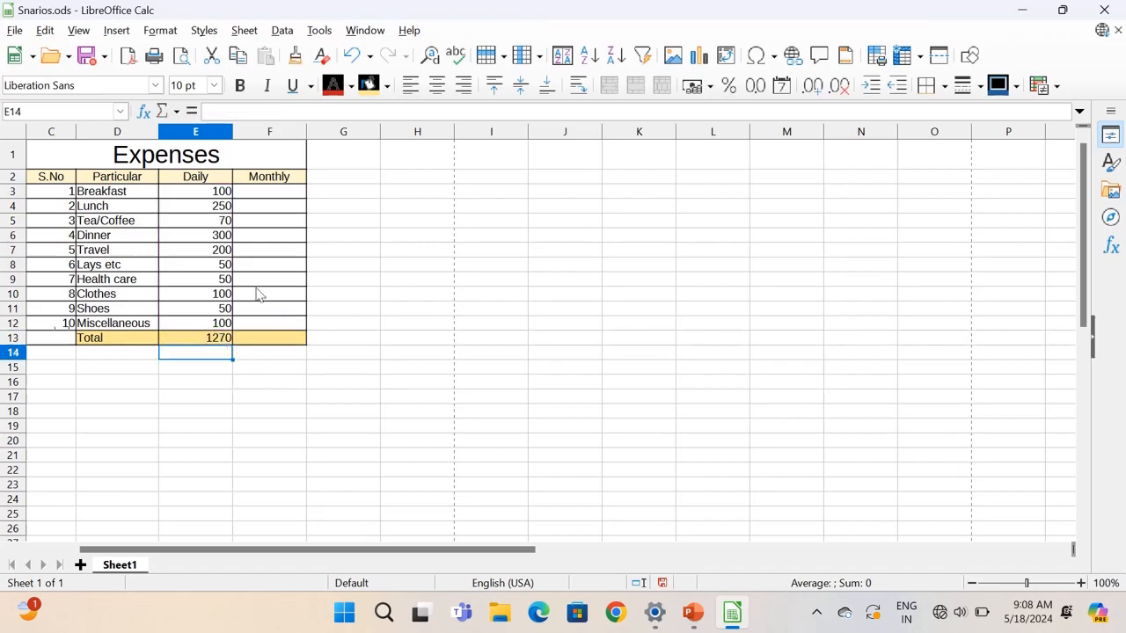
pyautogui.click(256, 387)
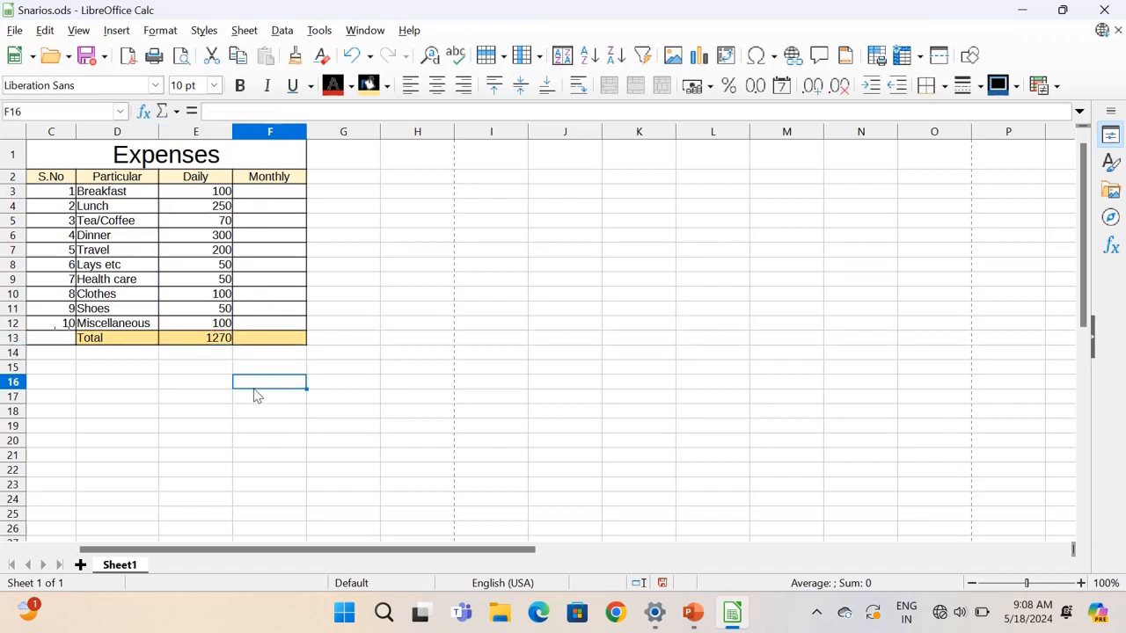
pyautogui.click(210, 343)
# Step: Calculate the monthly Breakfast expense in F3 as E3*30 and fill the formula down through F12
pyautogui.click(257, 195)
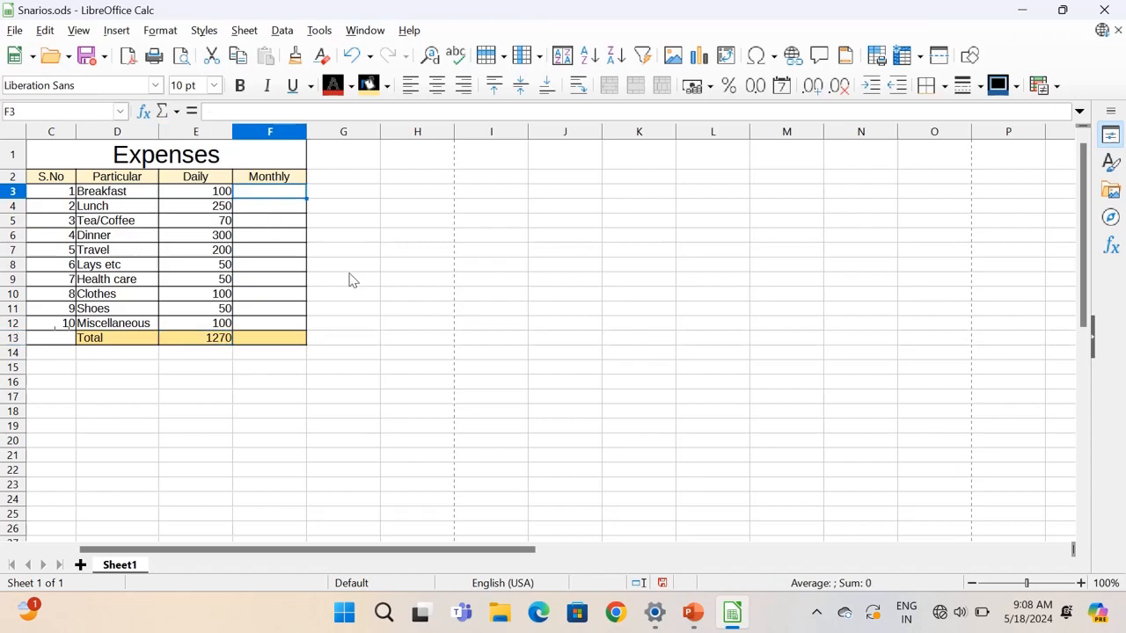
pyautogui.write('=')
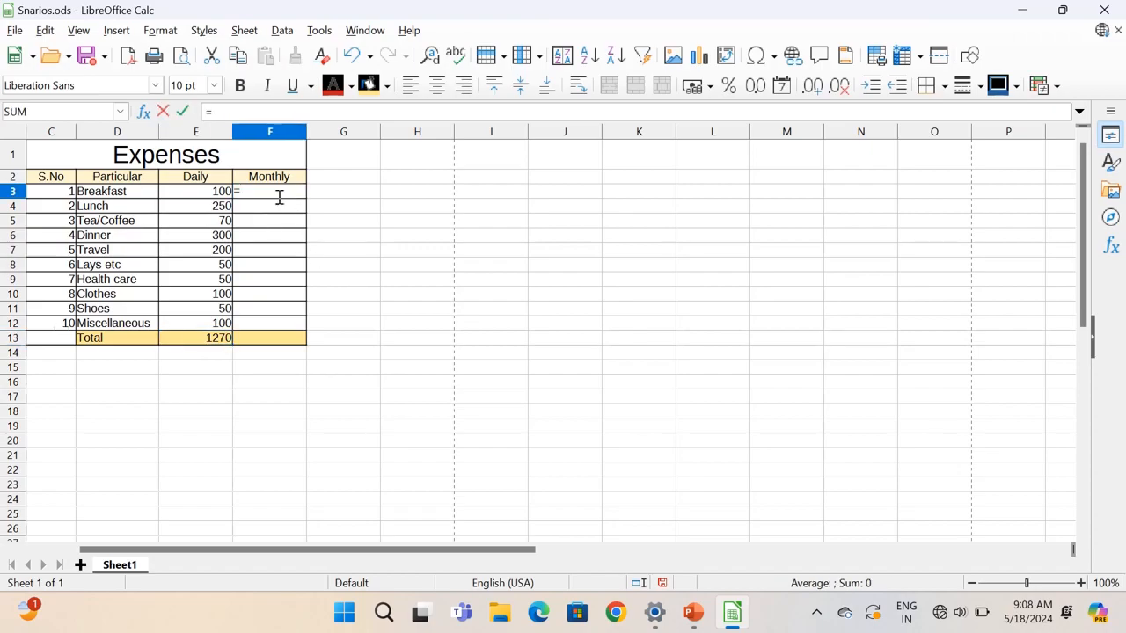
pyautogui.click(210, 197)
pyautogui.write('*30')
pyautogui.press('Return')
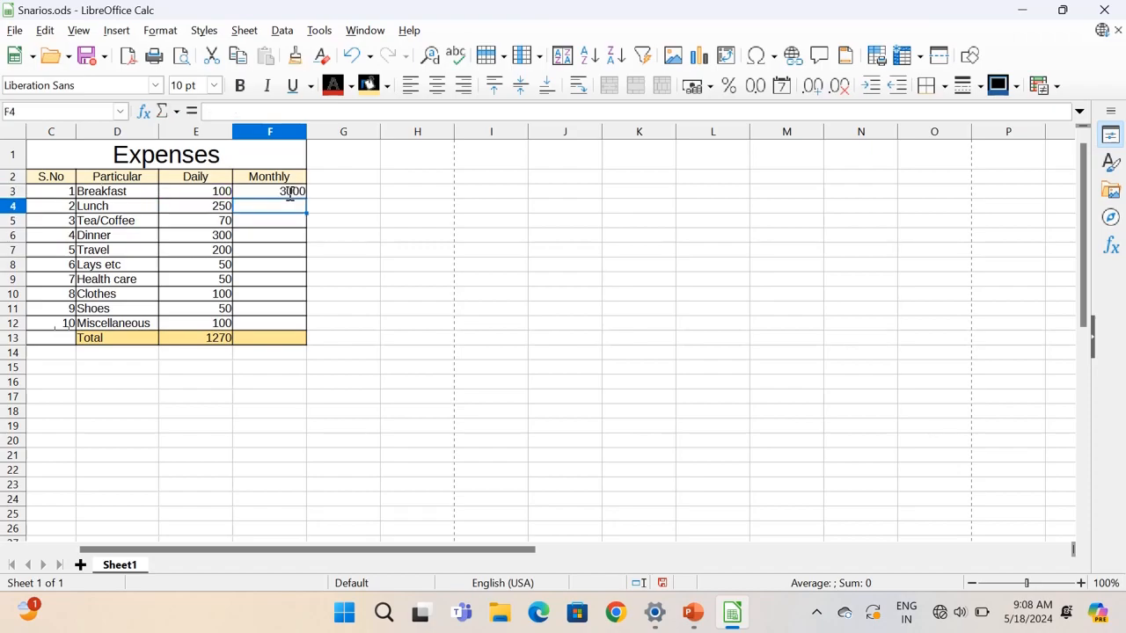
pyautogui.click(294, 194)
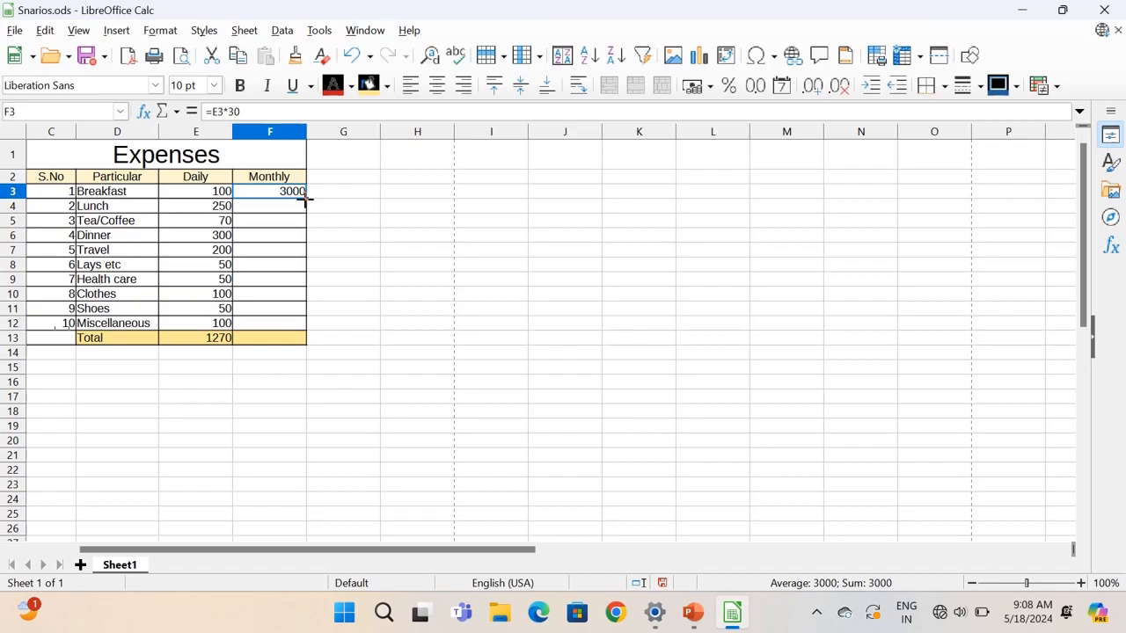
pyautogui.moveTo(306, 199); pyautogui.dragTo(307, 325)
# Step: Total the Monthly expenses in cell F13 with a SUM formula over F3:F12
pyautogui.click(269, 339)
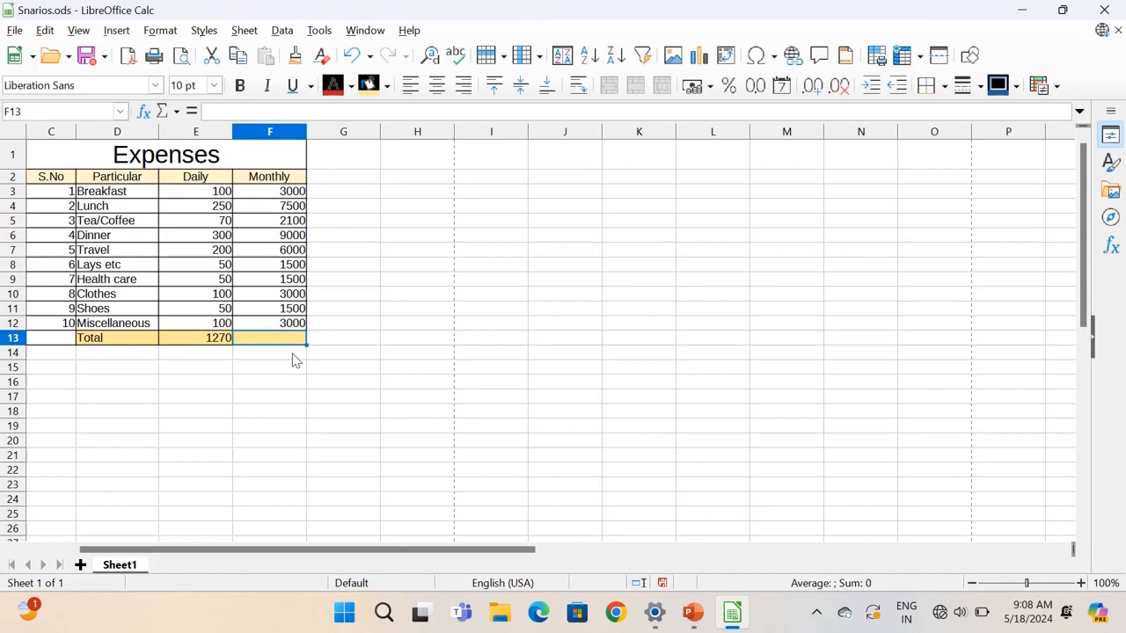
pyautogui.write('+')
pyautogui.press('BackSpace')
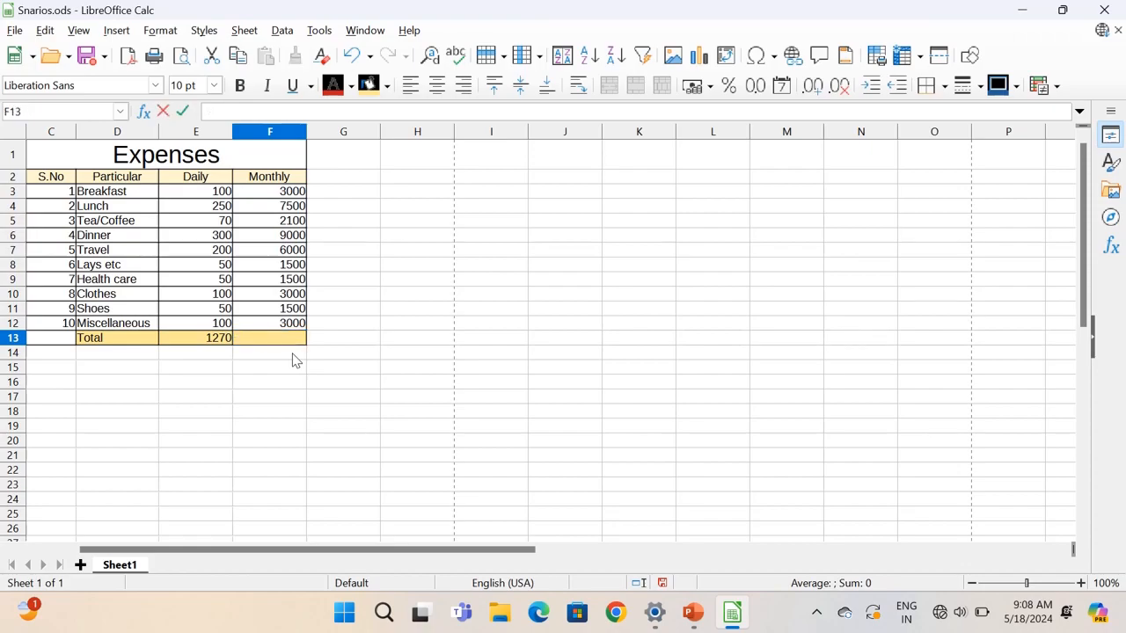
pyautogui.write('=sum')
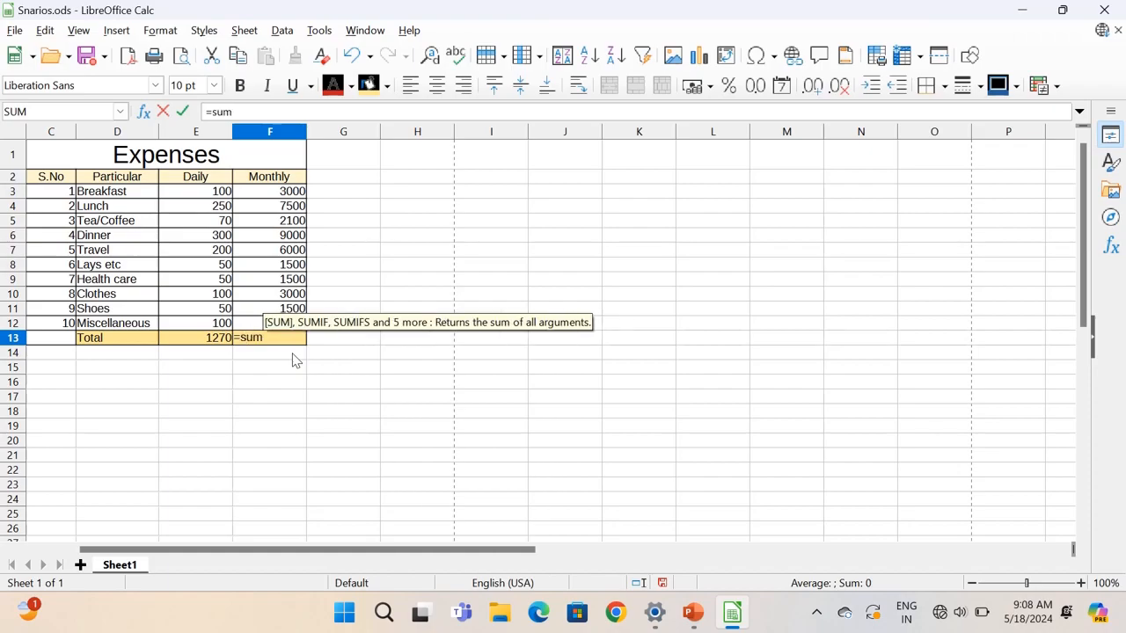
pyautogui.write('(')
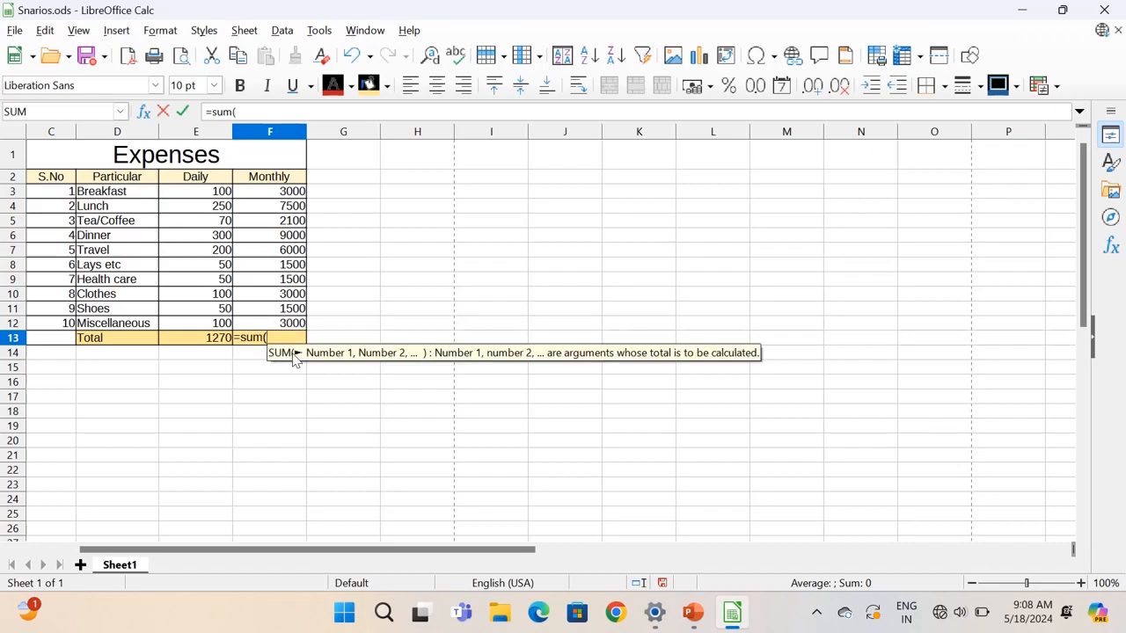
pyautogui.click(272, 194)
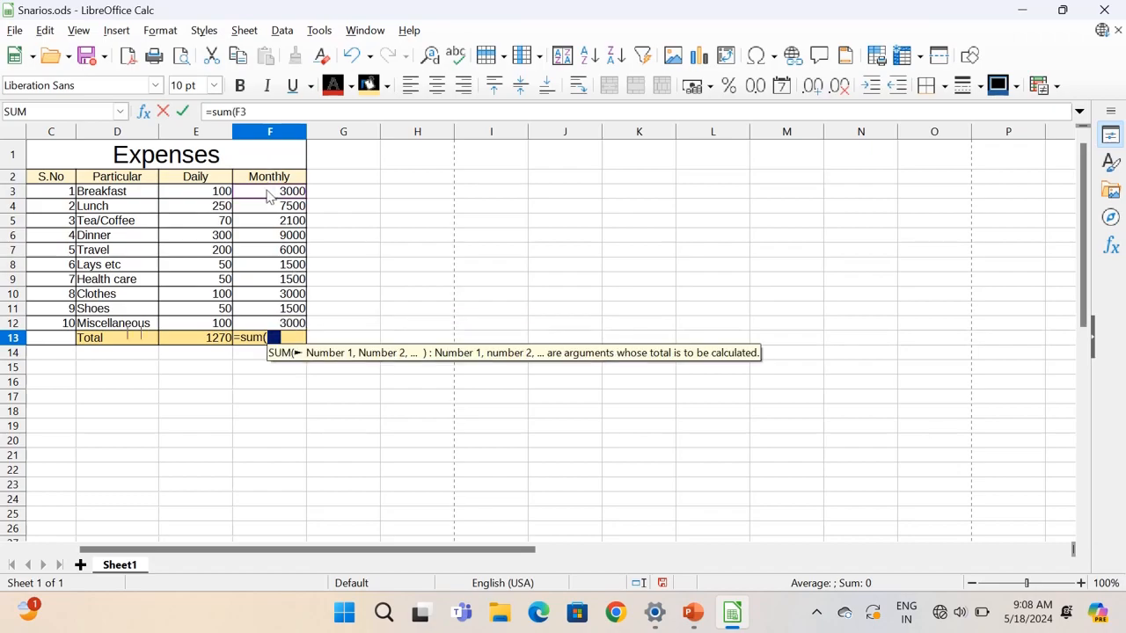
pyautogui.moveTo(276, 284); pyautogui.dragTo(278, 325)
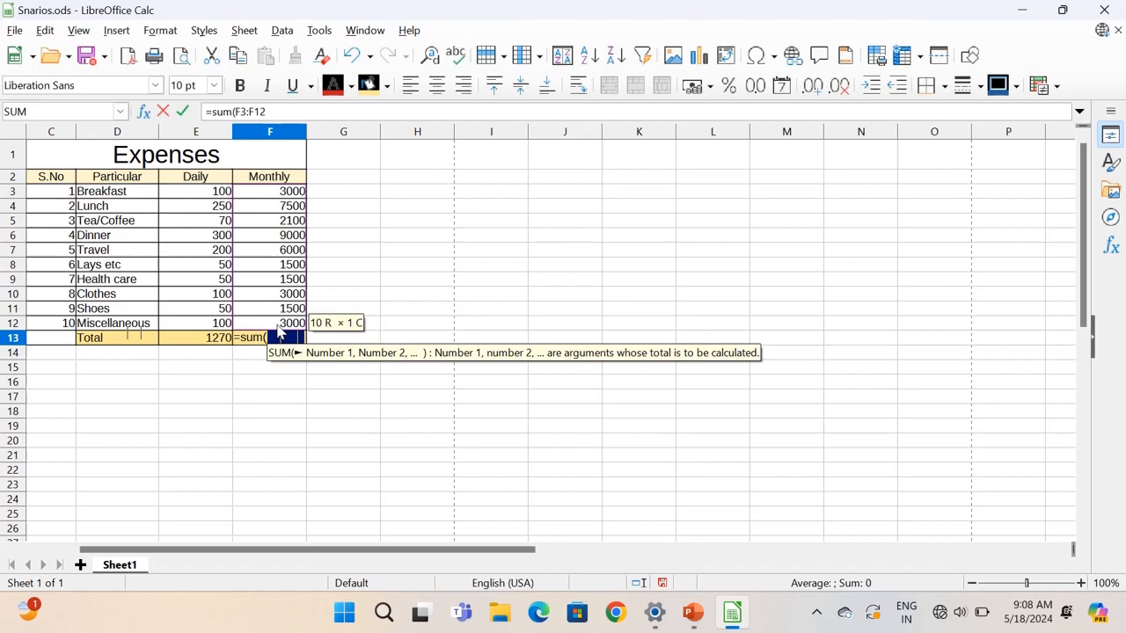
pyautogui.write(')')
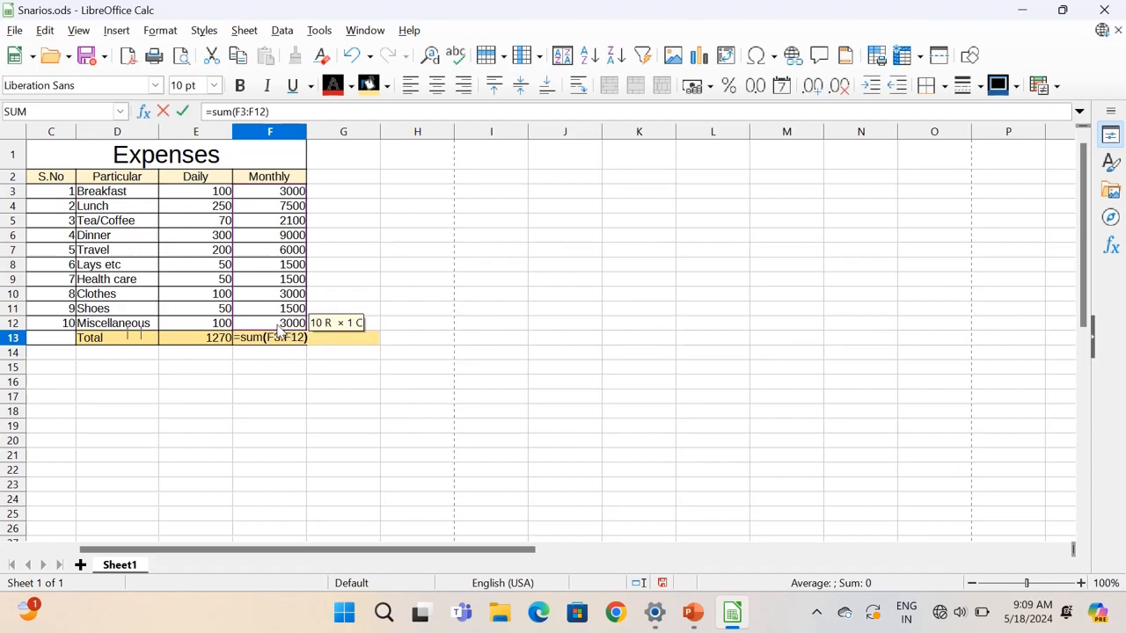
pyautogui.press('Return')
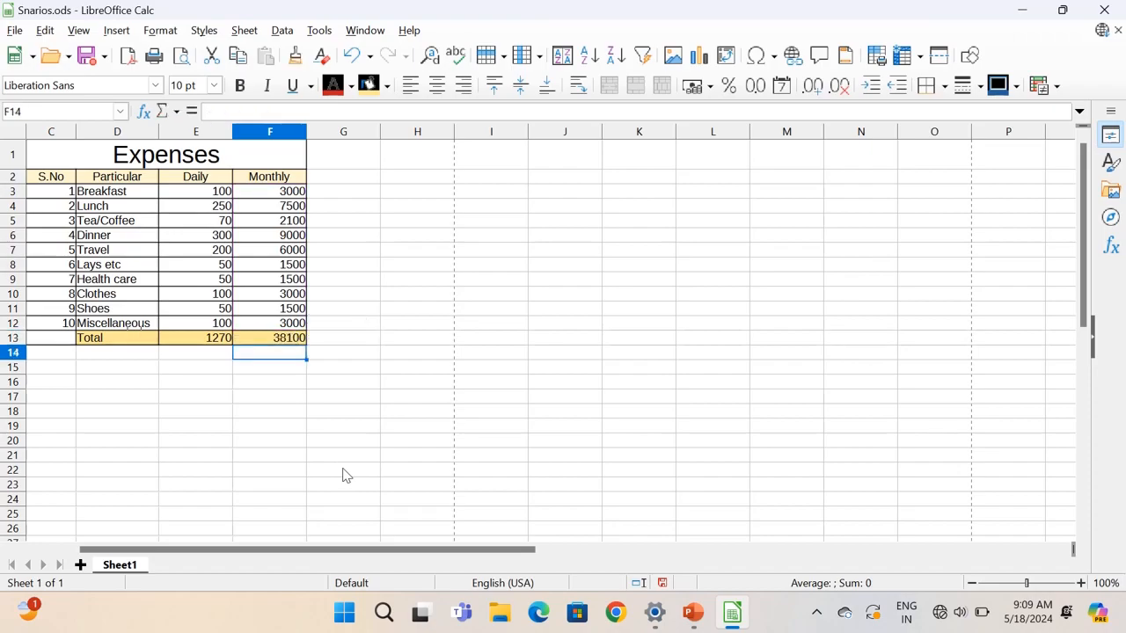
pyautogui.click(283, 342)
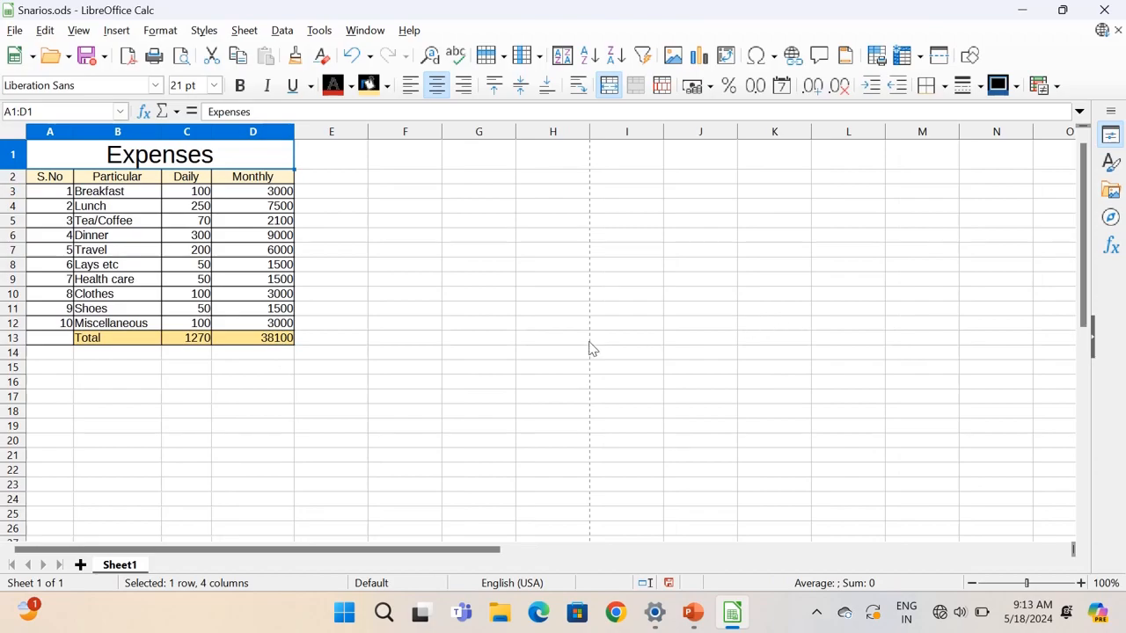
# Step: Move the expense table from A1:D13 to E9:H21 and start a new scenario for it named max
pyautogui.moveTo(70, 155); pyautogui.dragTo(168, 344)
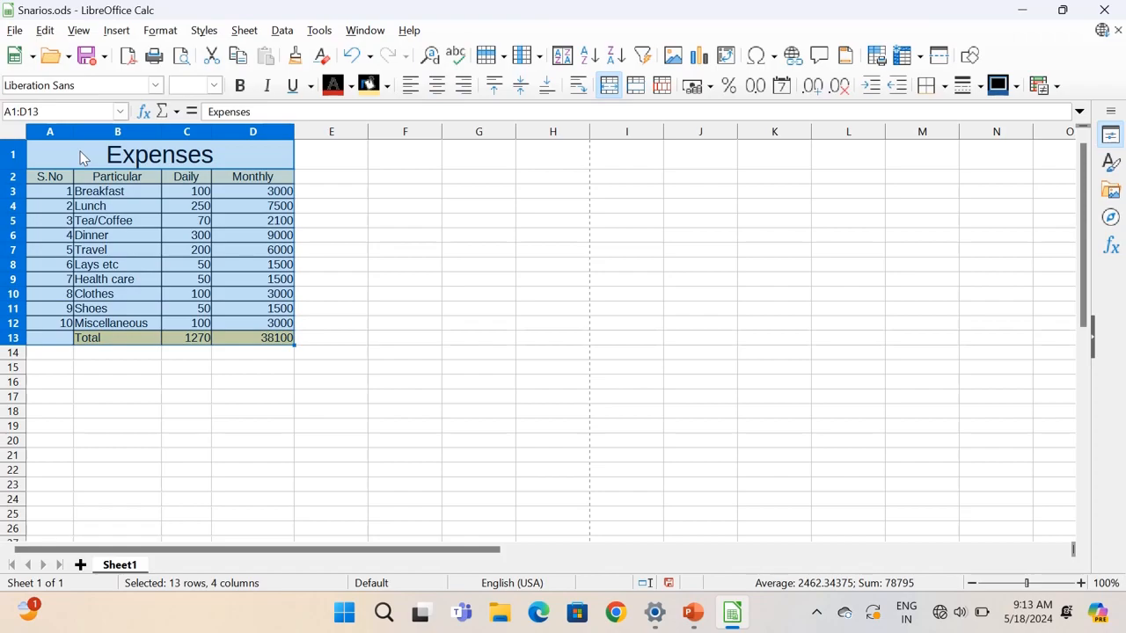
pyautogui.moveTo(80, 156); pyautogui.dragTo(351, 276)
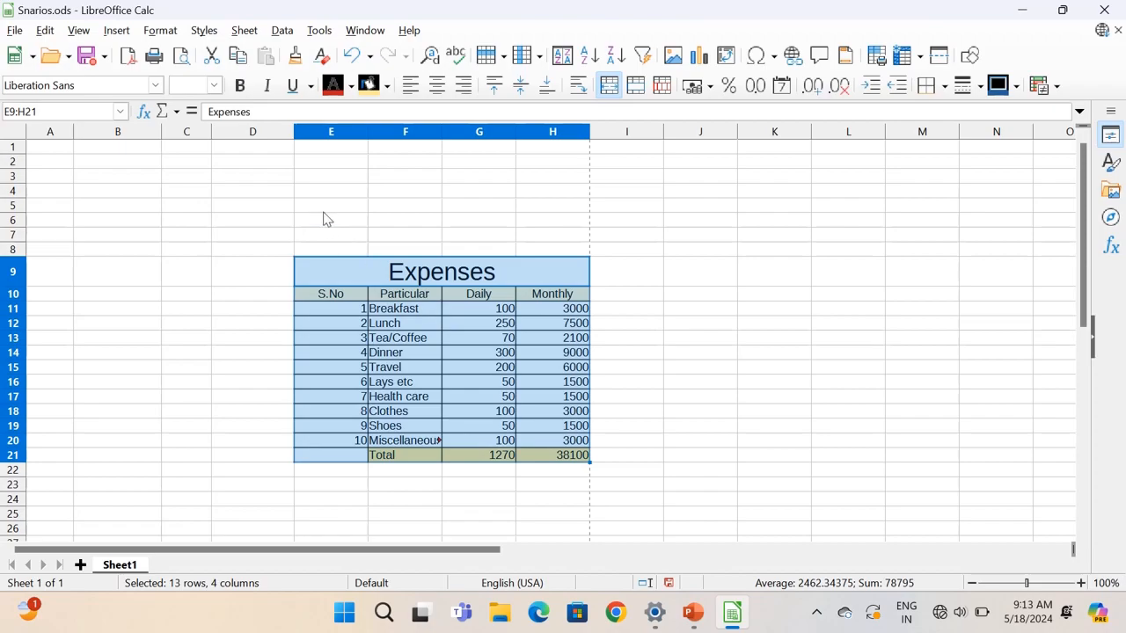
pyautogui.click(319, 32)
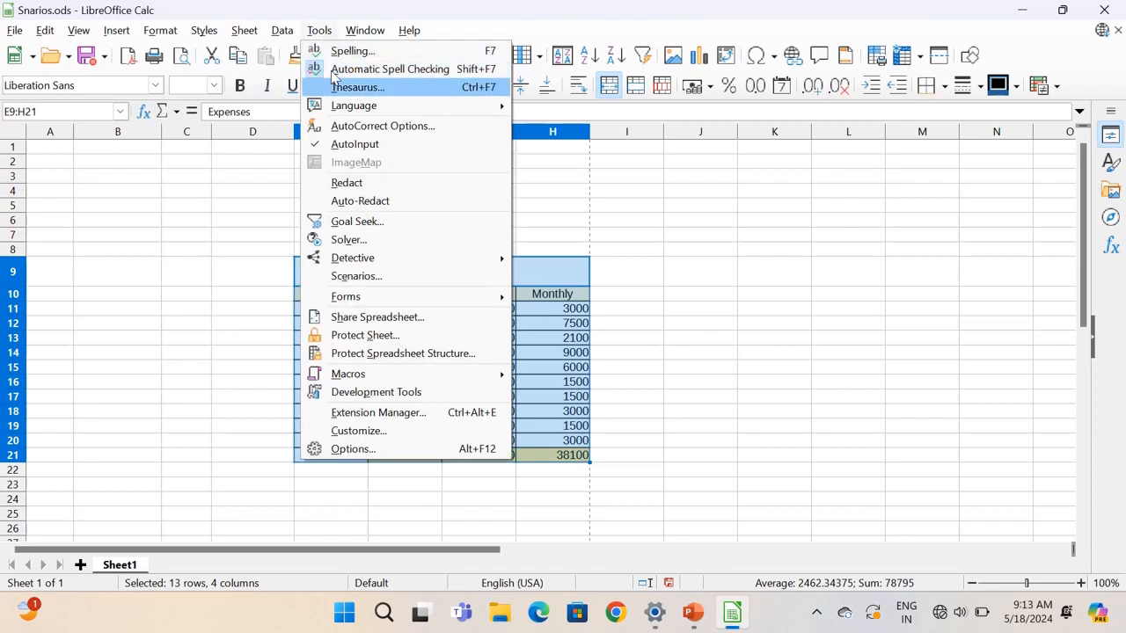
pyautogui.click(372, 283)
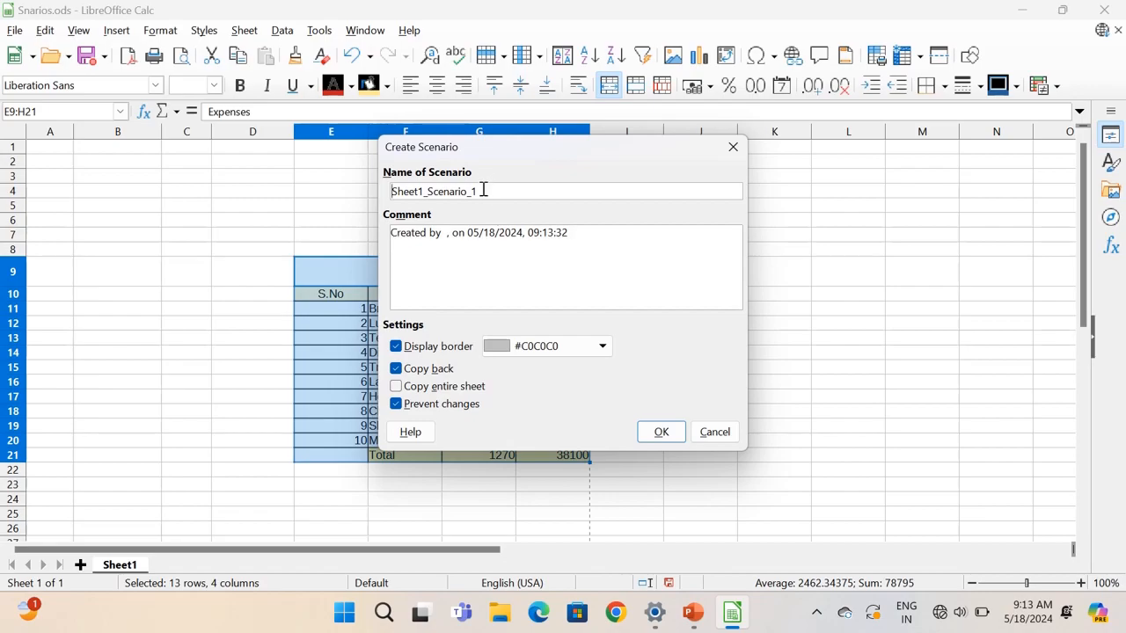
pyautogui.moveTo(483, 191); pyautogui.dragTo(392, 195)
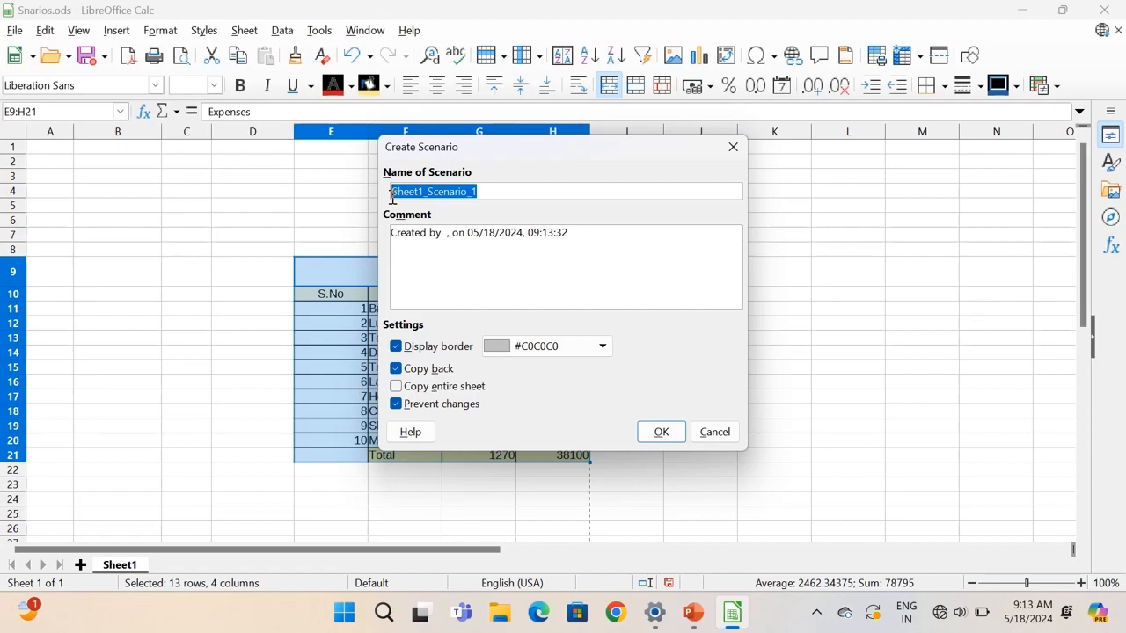
pyautogui.write('In')
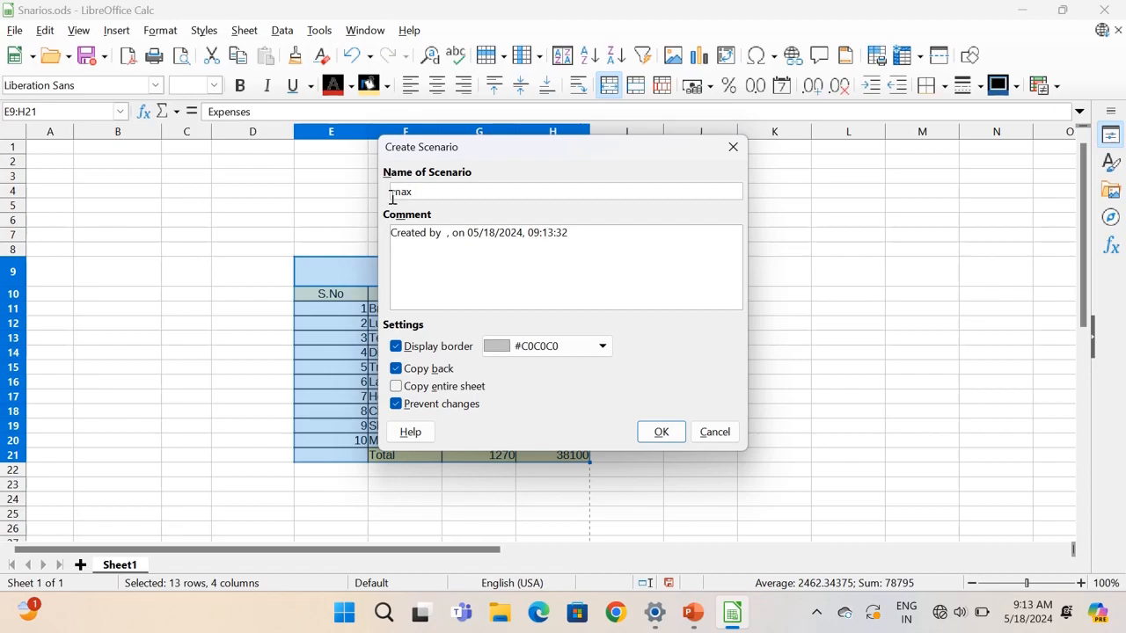
# Step: Disable Copy back and Prevent changes for the scenario and set its display border color to Brick
pyautogui.click(396, 368)
pyautogui.click(396, 404)
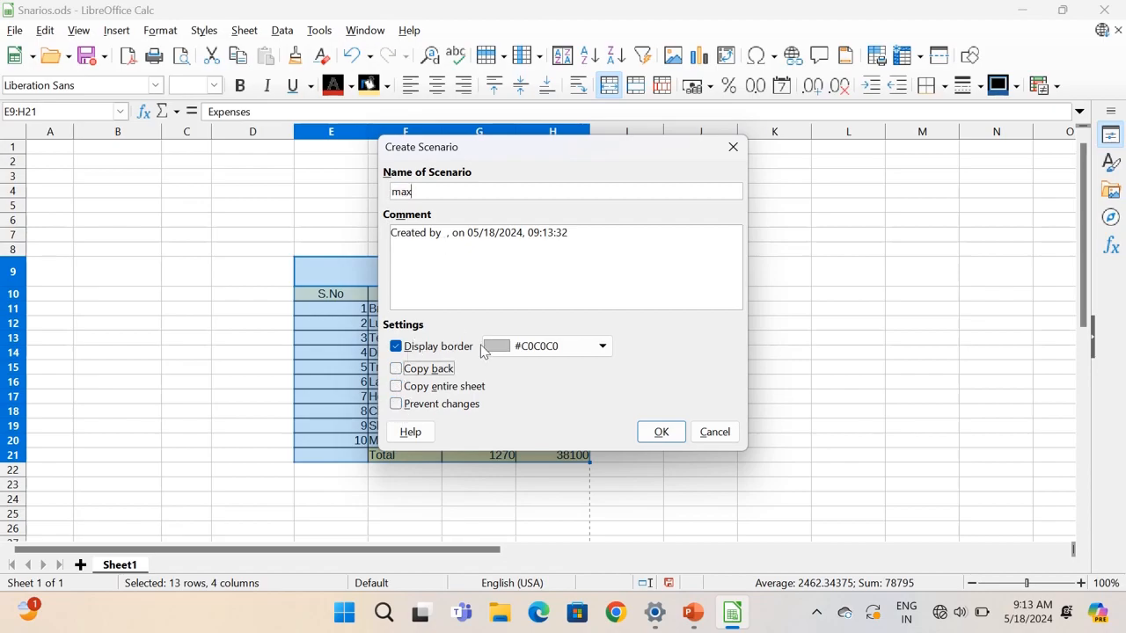
pyautogui.click(605, 347)
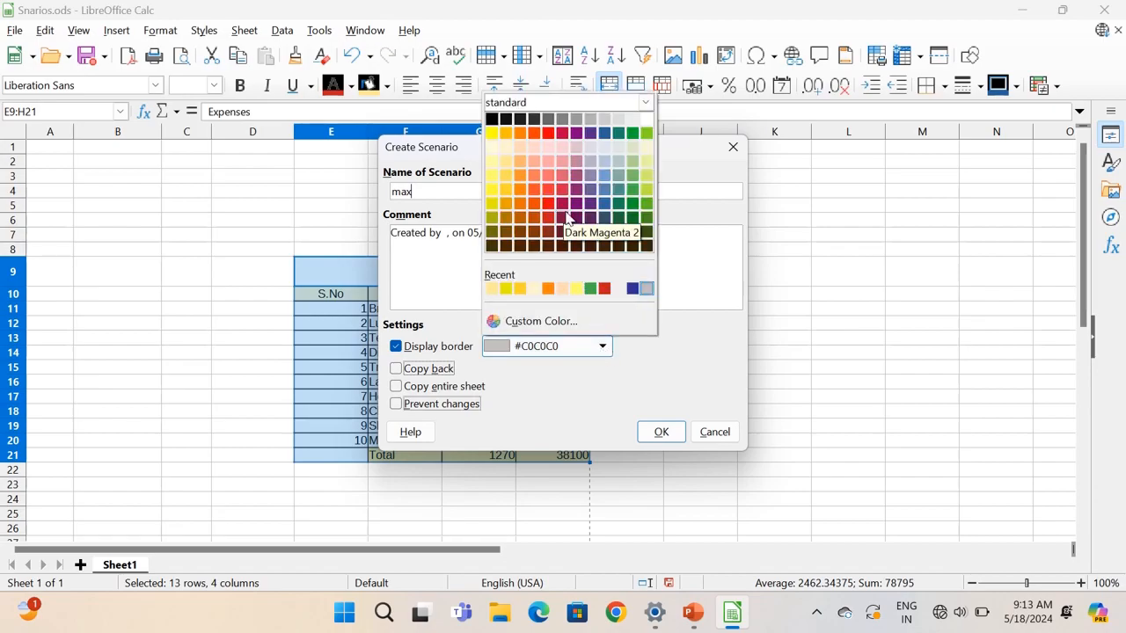
pyautogui.click(533, 134)
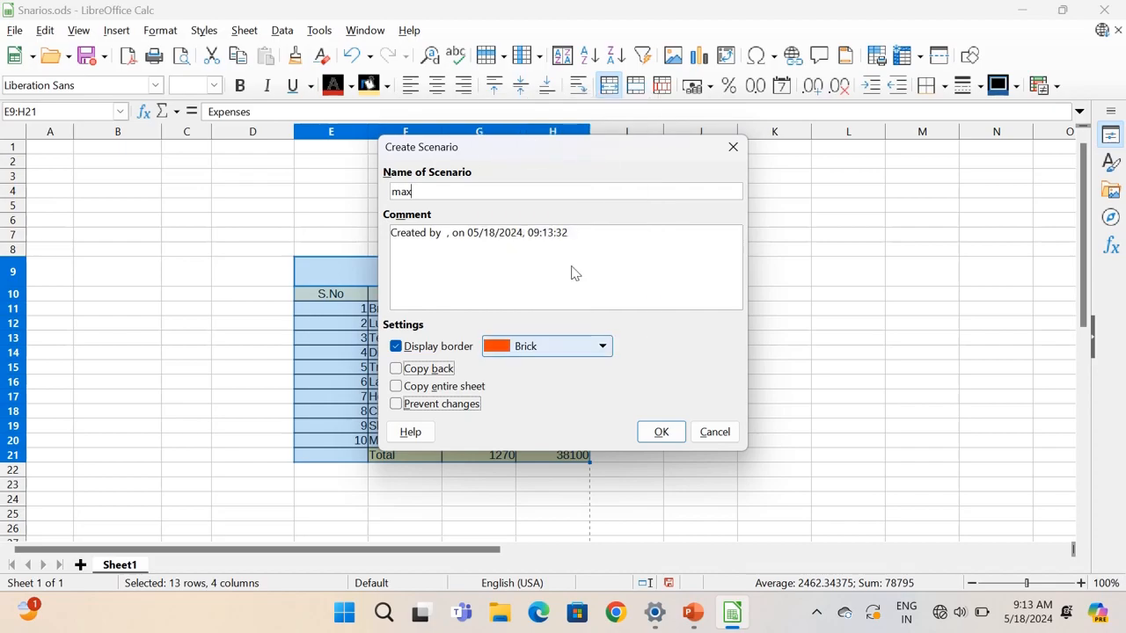
# Step: Create the max scenario for the expense table with the chosen settings
pyautogui.click(661, 432)
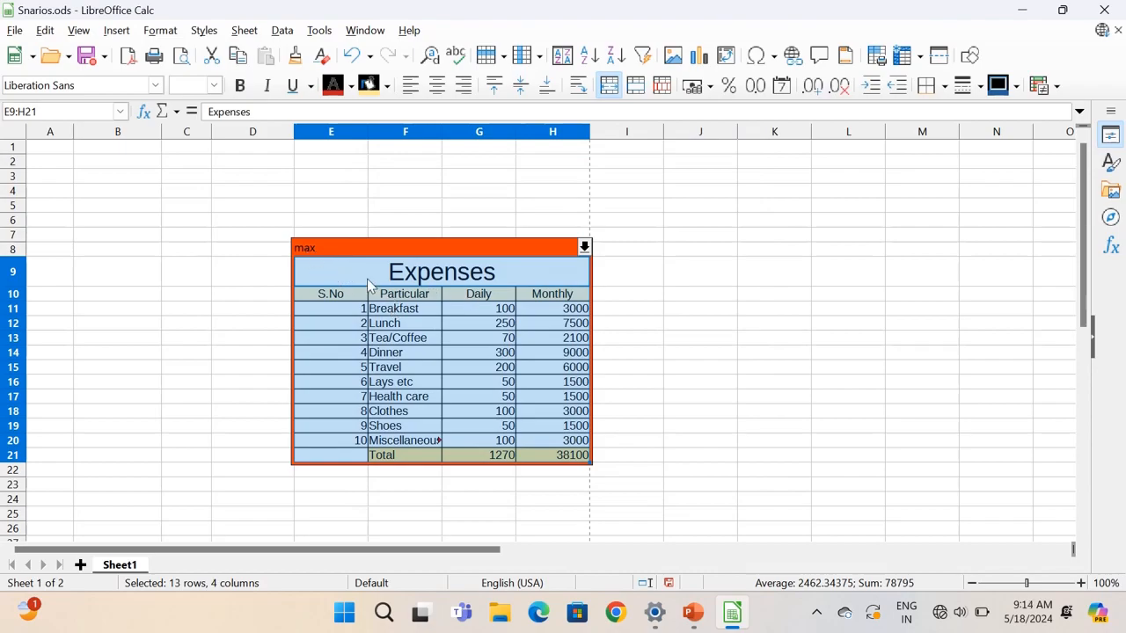
# Step: Set the daily expenses to 25 for Breakfast, 100 for Lunch and 15 for Tea/Coffee in G11:G13
pyautogui.click(491, 312)
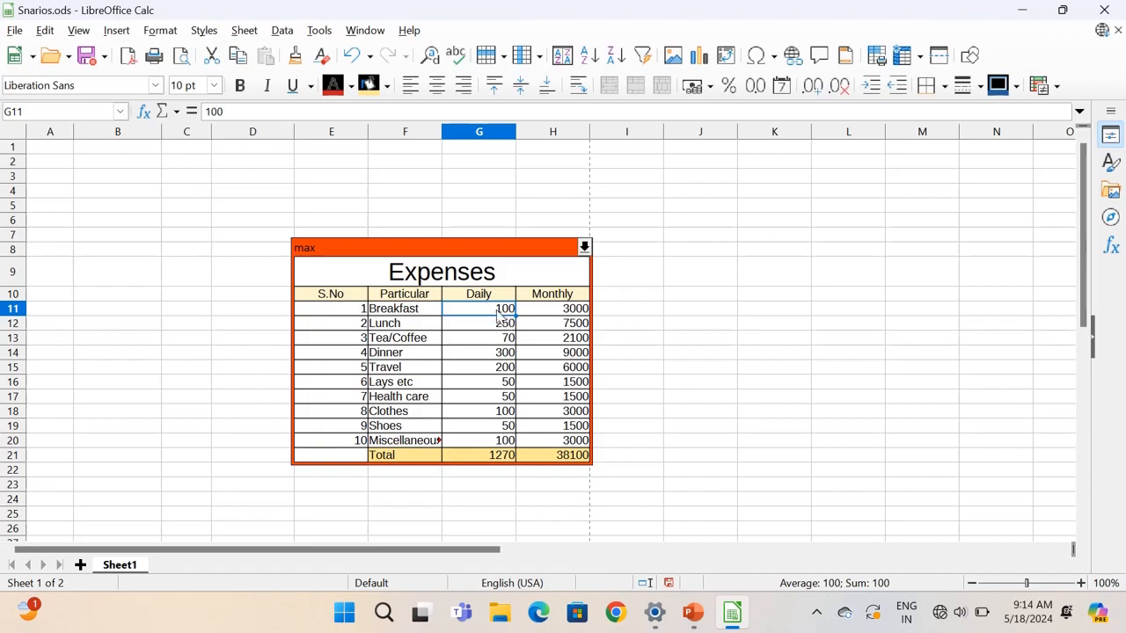
pyautogui.write('2')
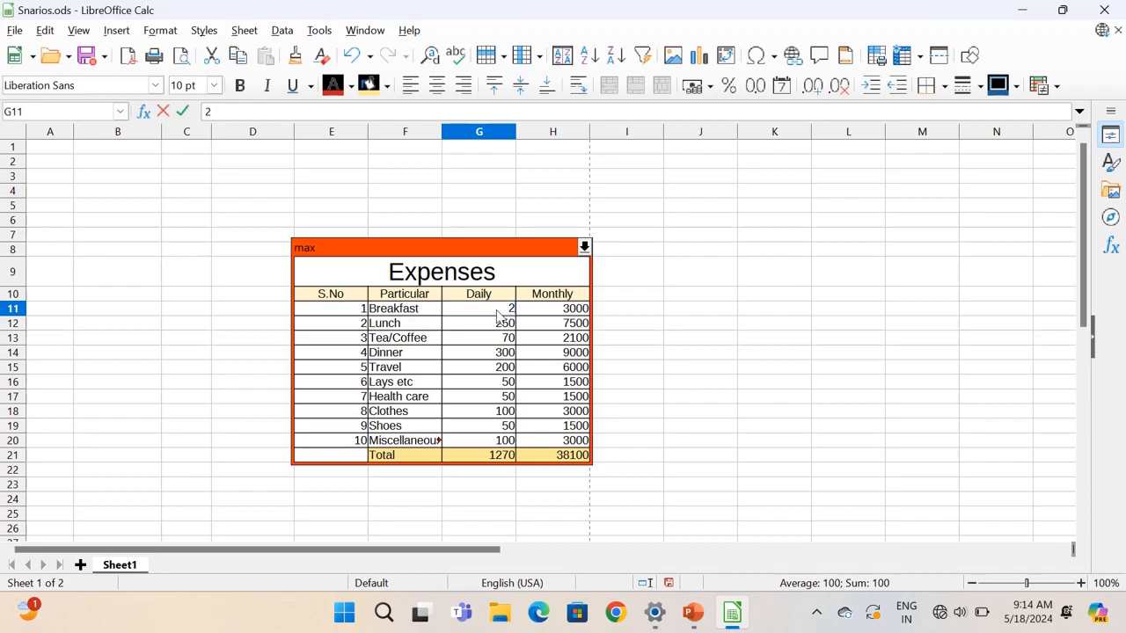
pyautogui.write('5')
pyautogui.click(496, 325)
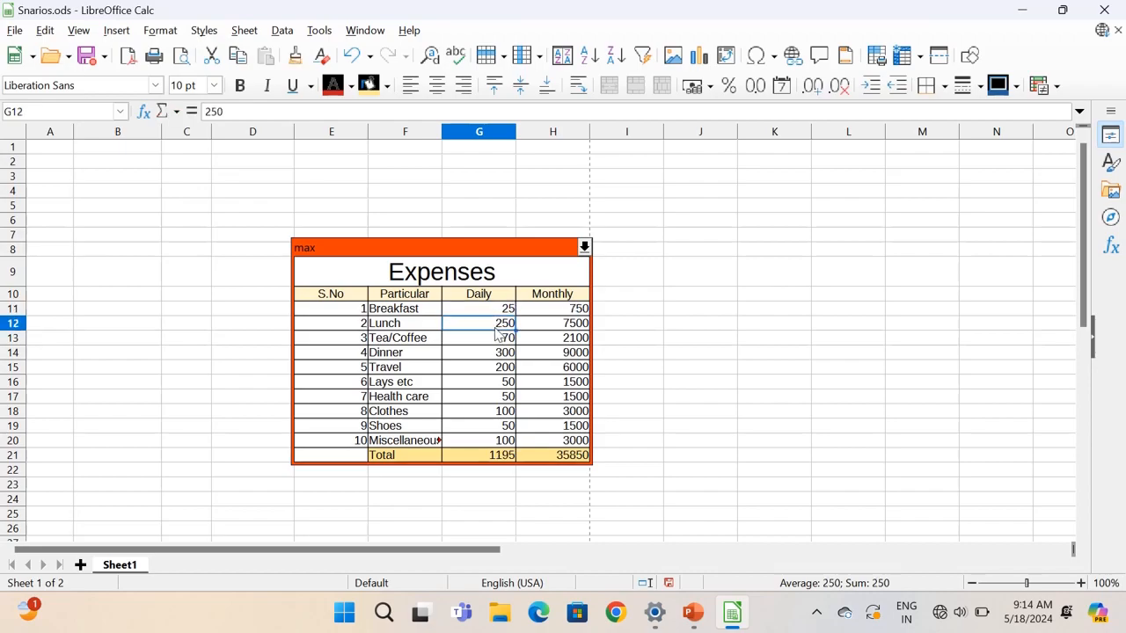
pyautogui.write('100')
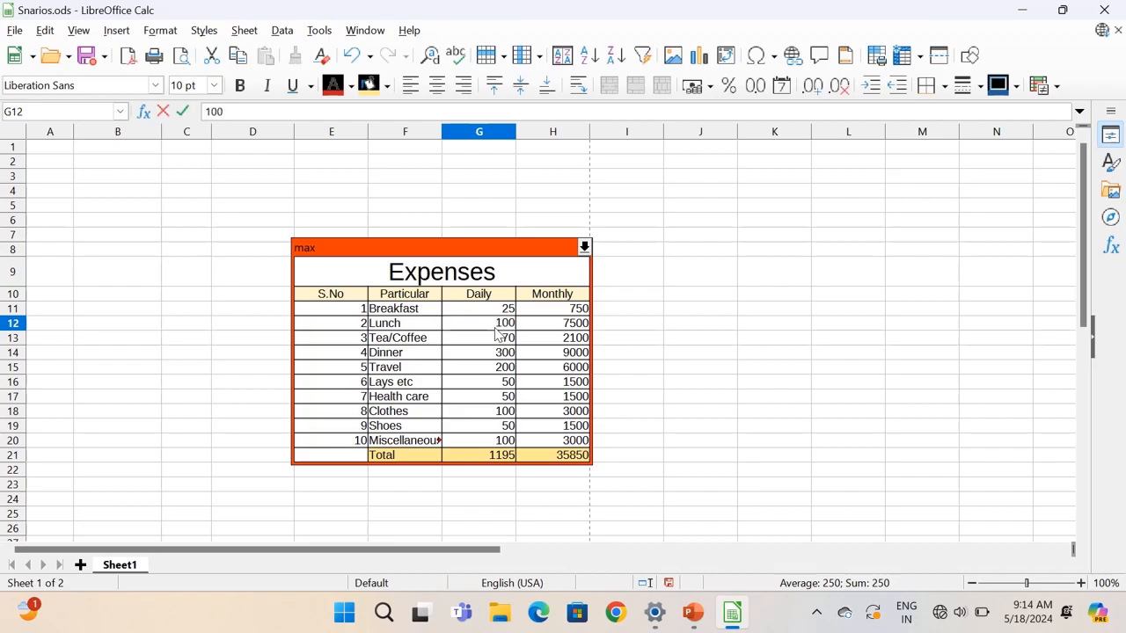
pyautogui.press('Return')
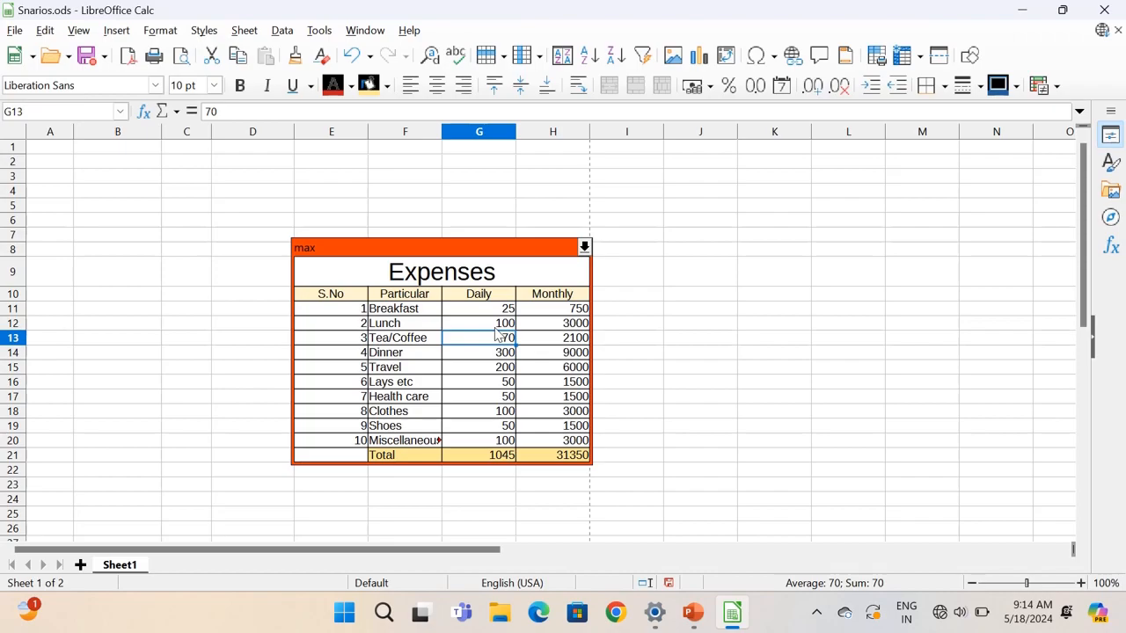
pyautogui.write('1')
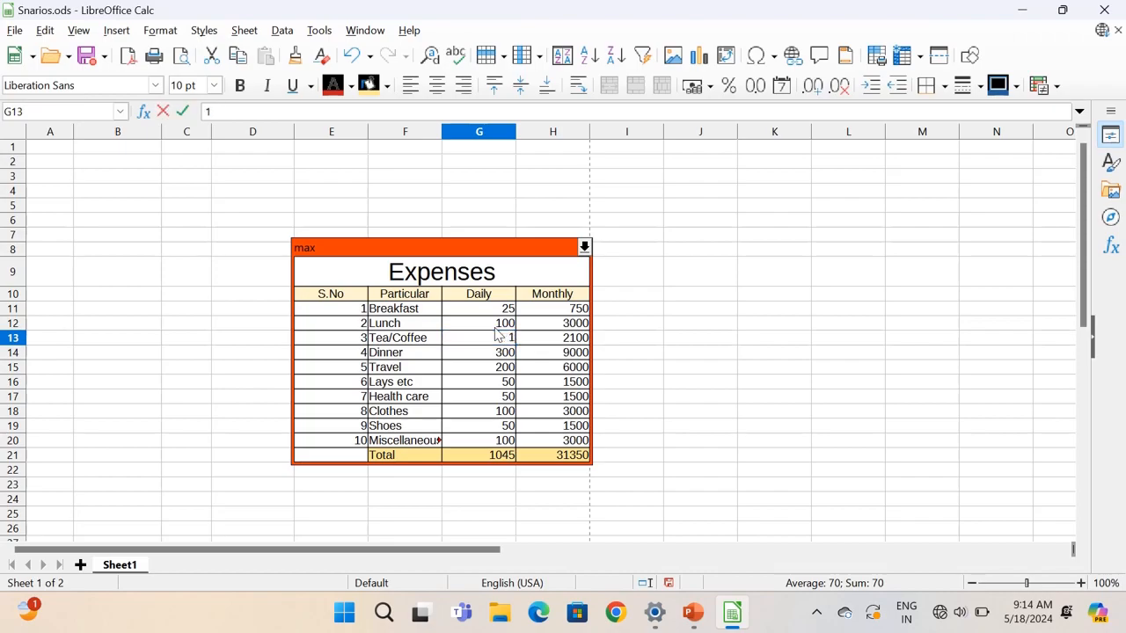
pyautogui.write('5')
# Step: Set the daily expenses to 100 for Dinner, 100 for Travel and 0 for Lays etc in G14:G16
pyautogui.click(495, 358)
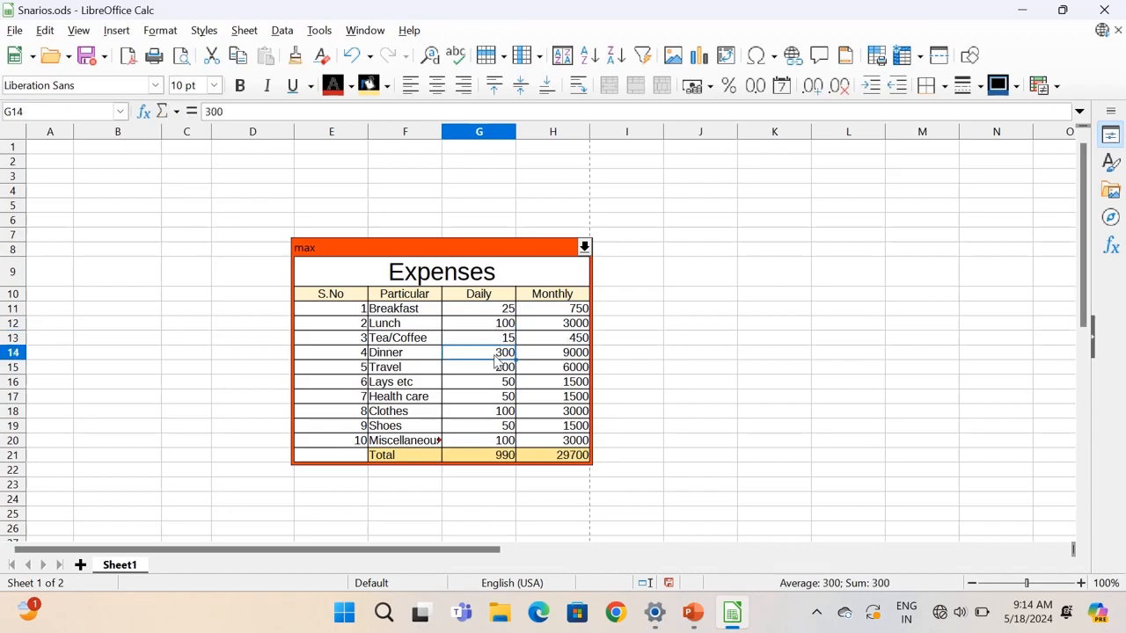
pyautogui.write('100')
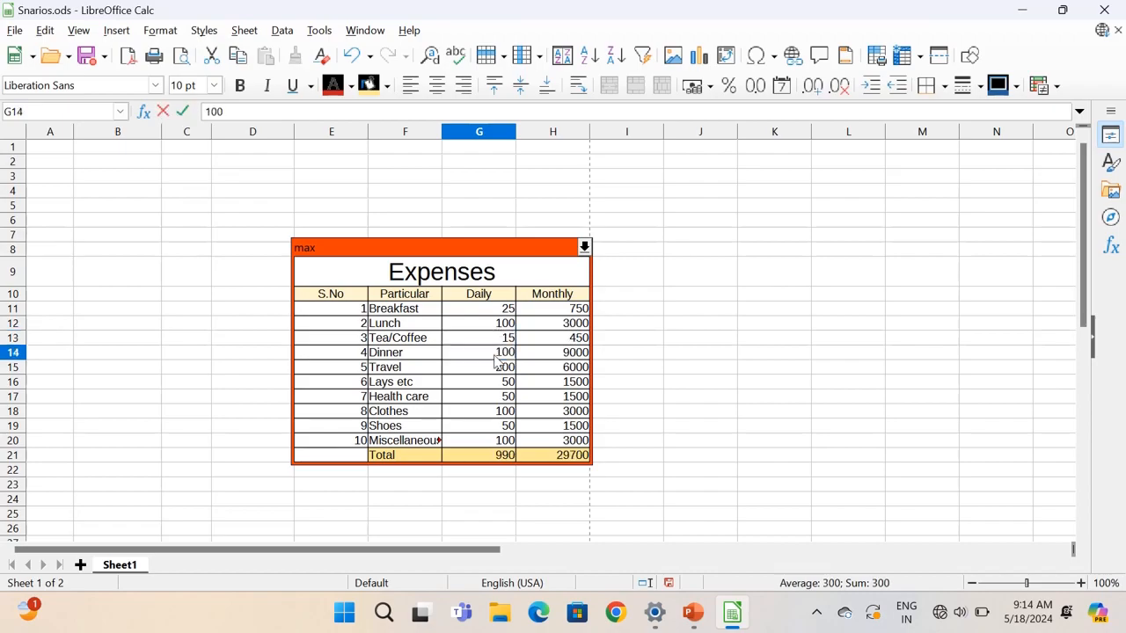
pyautogui.click(498, 370)
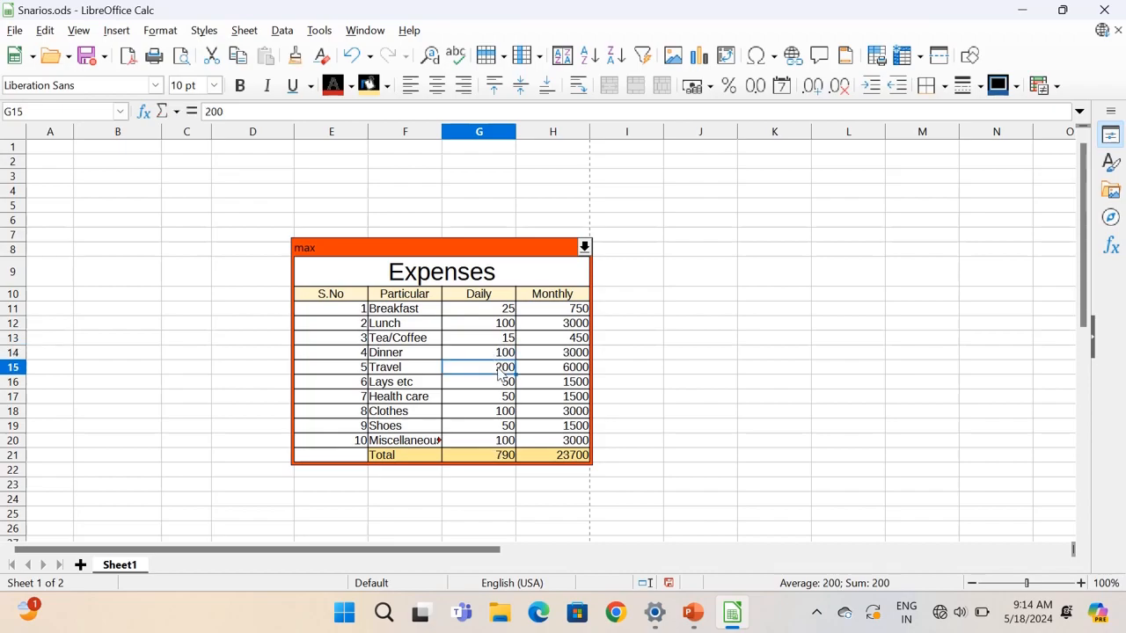
pyautogui.write('100')
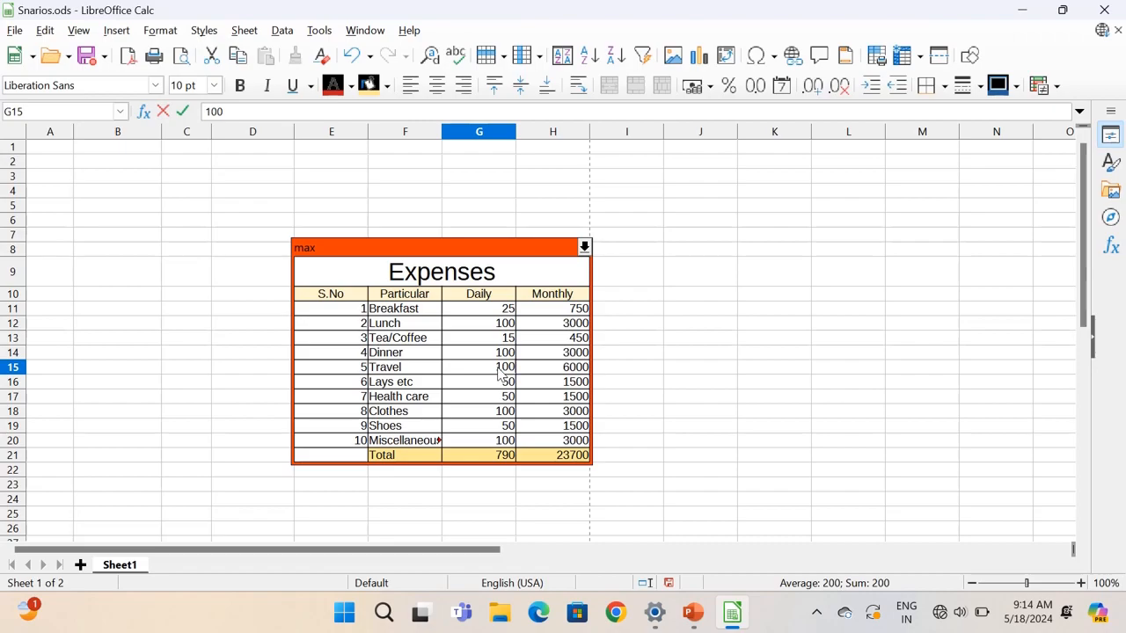
pyautogui.click(499, 392)
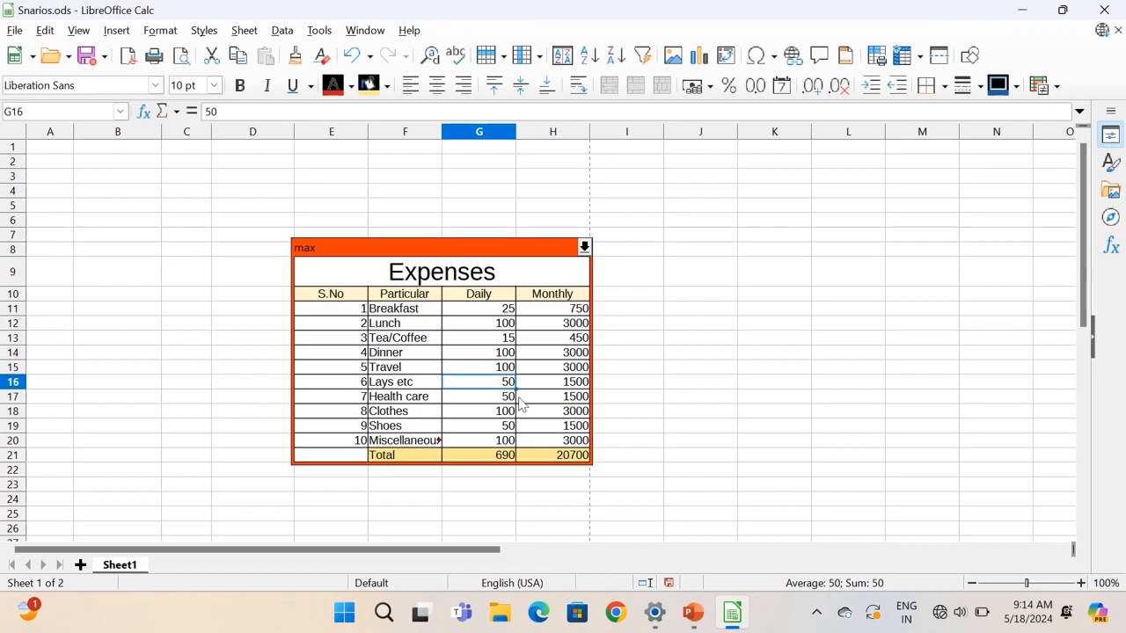
pyautogui.write('0')
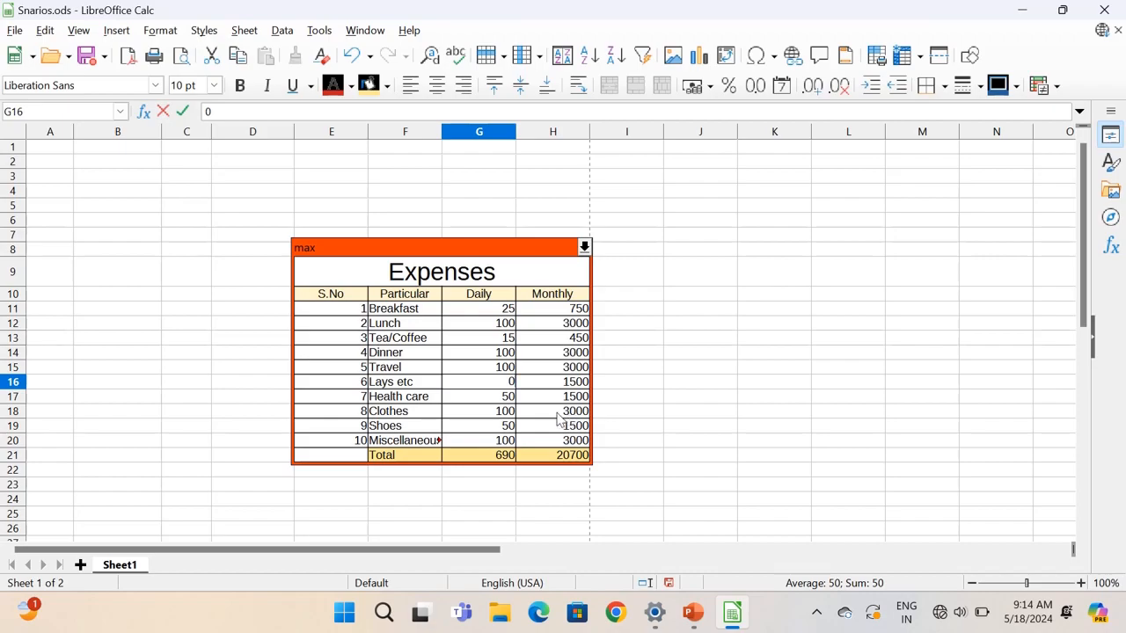
pyautogui.press('Return')
# Step: Set the daily Clothes and Shoes expenses to 25 and Miscellaneous to 20, and widen column F to fit its text
pyautogui.click(498, 416)
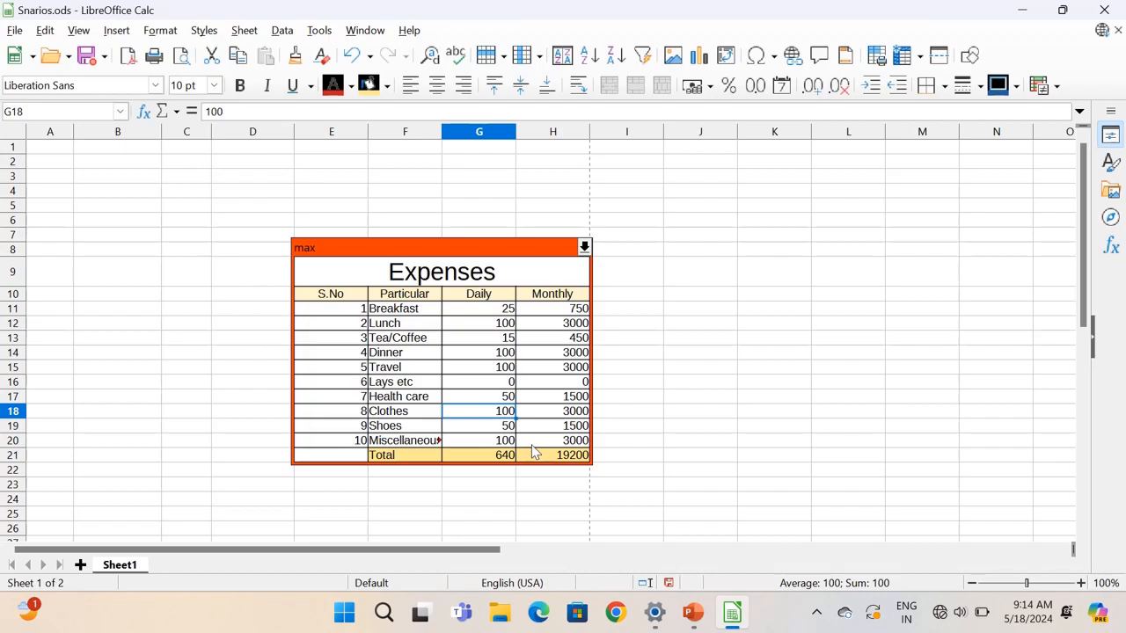
pyautogui.write('25')
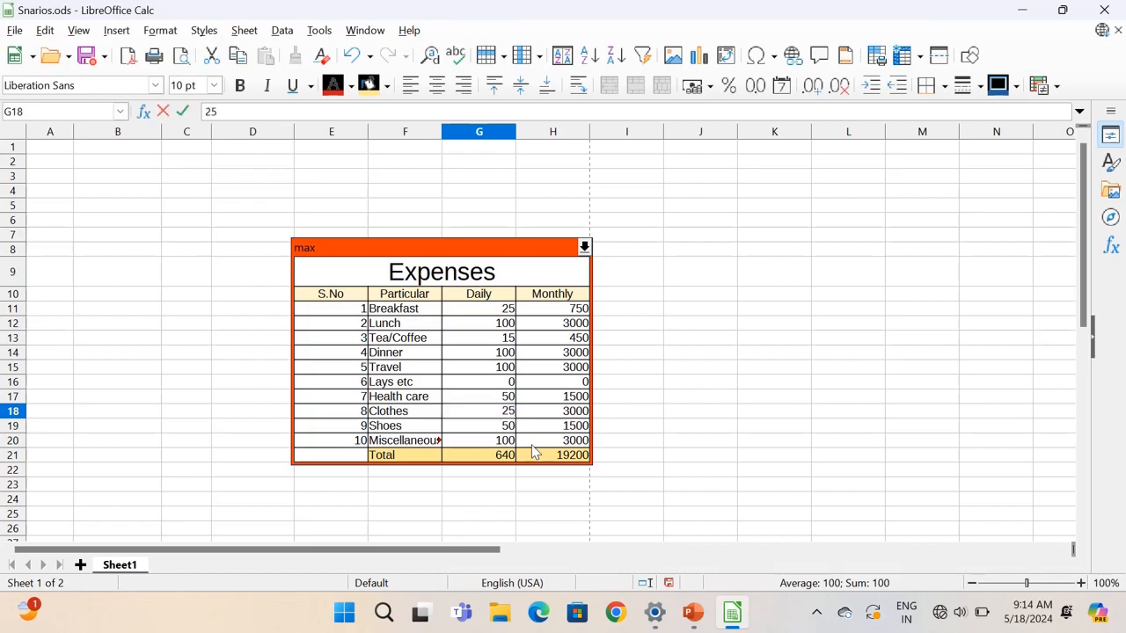
pyautogui.click(500, 428)
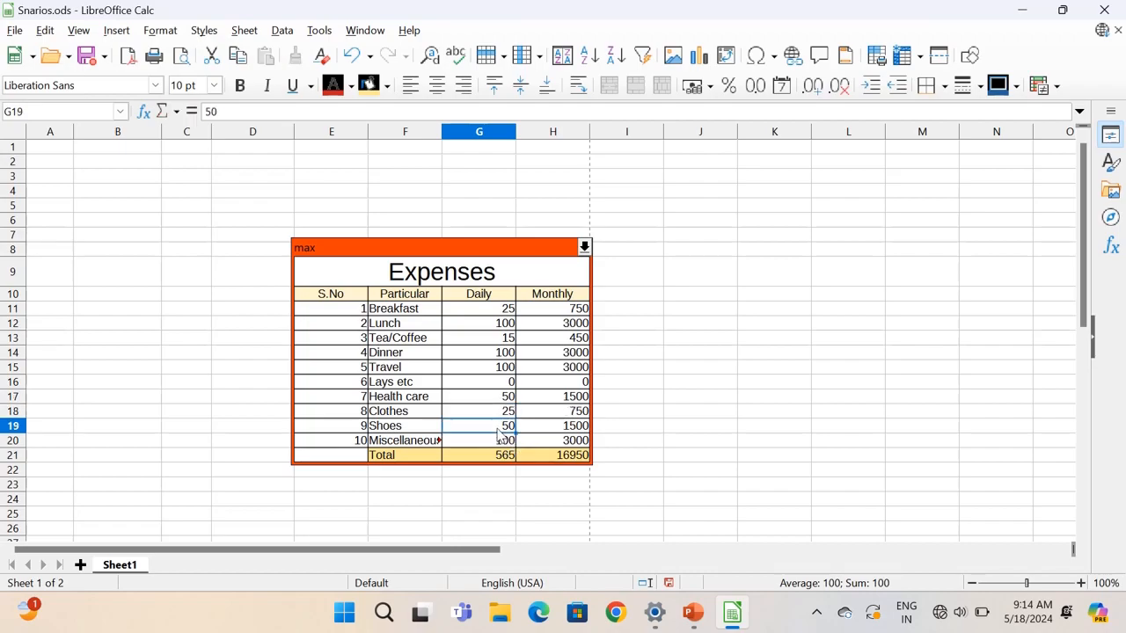
pyautogui.write('2')
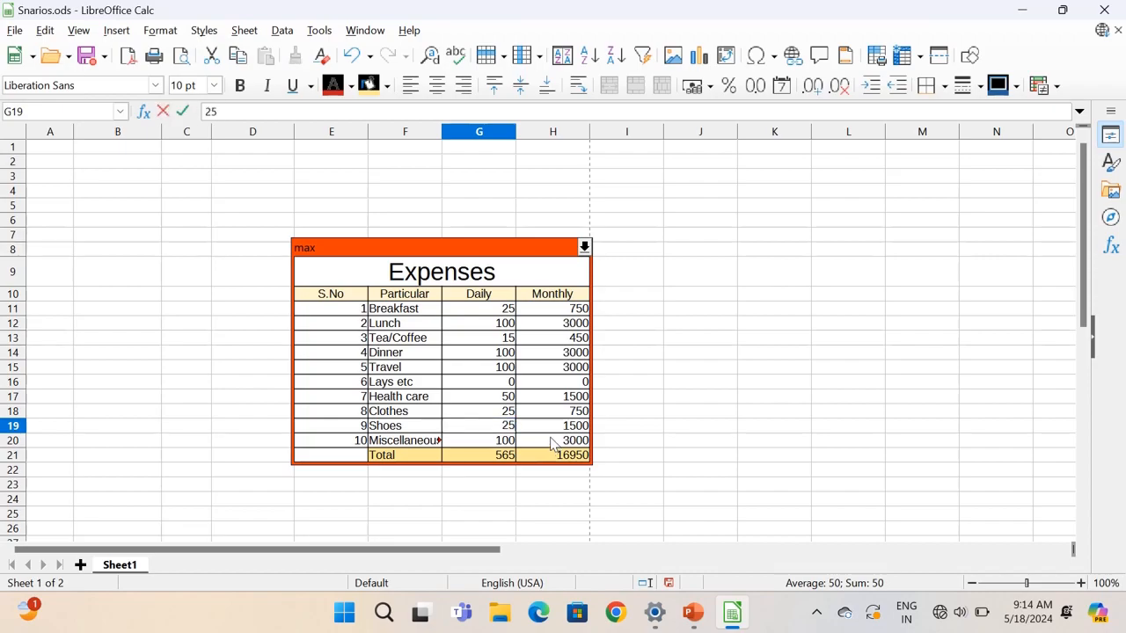
pyautogui.click(514, 443)
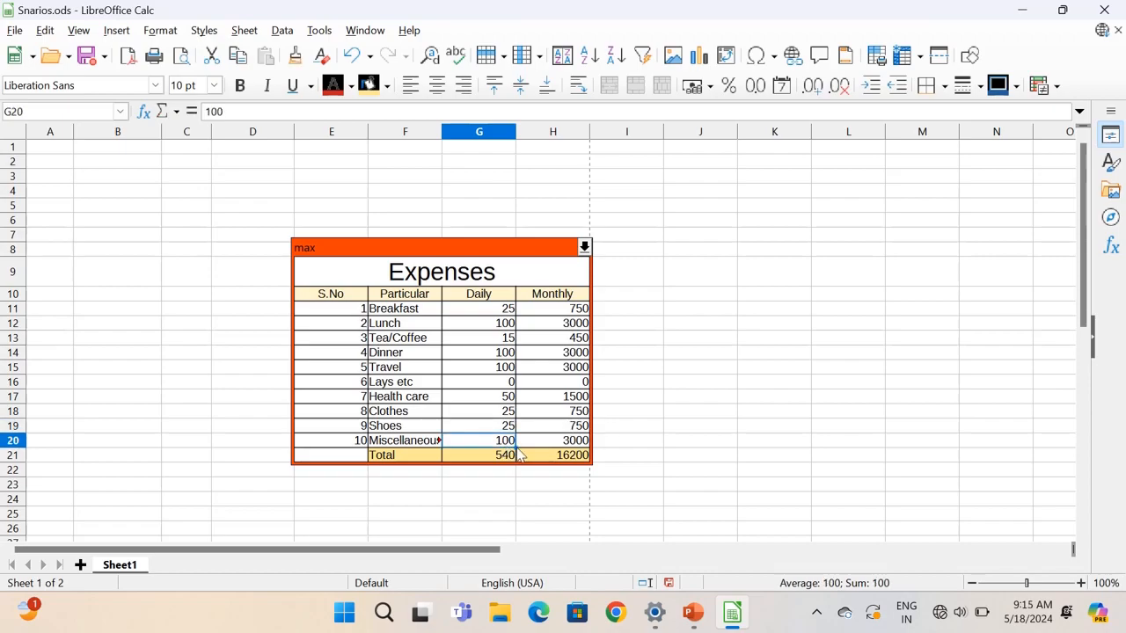
pyautogui.write('2')
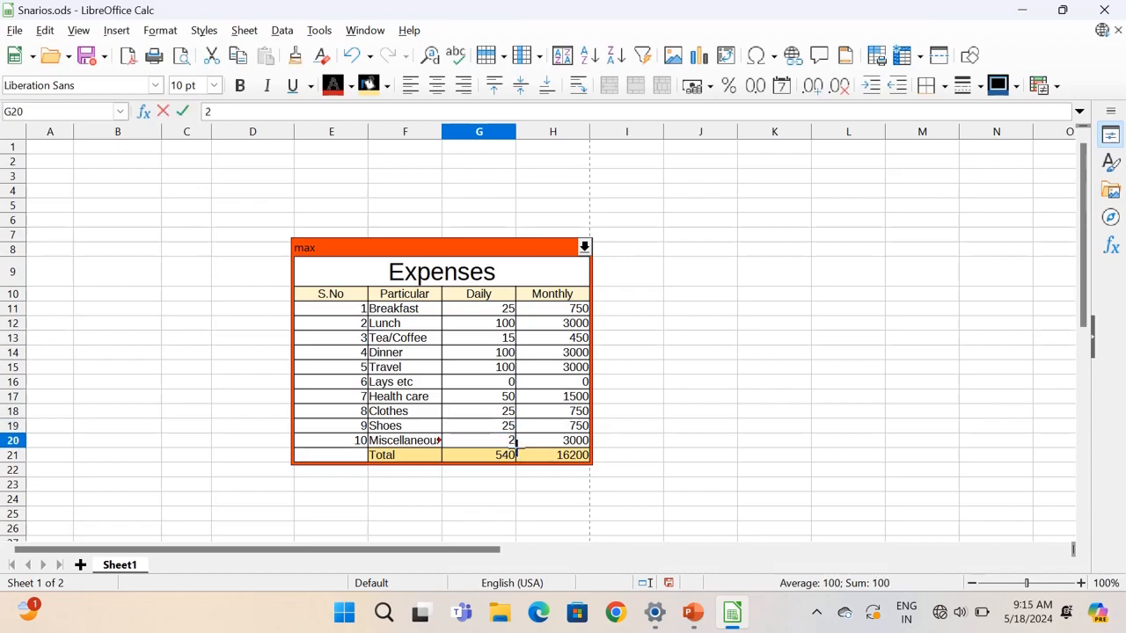
pyautogui.write('0')
pyautogui.click(505, 489)
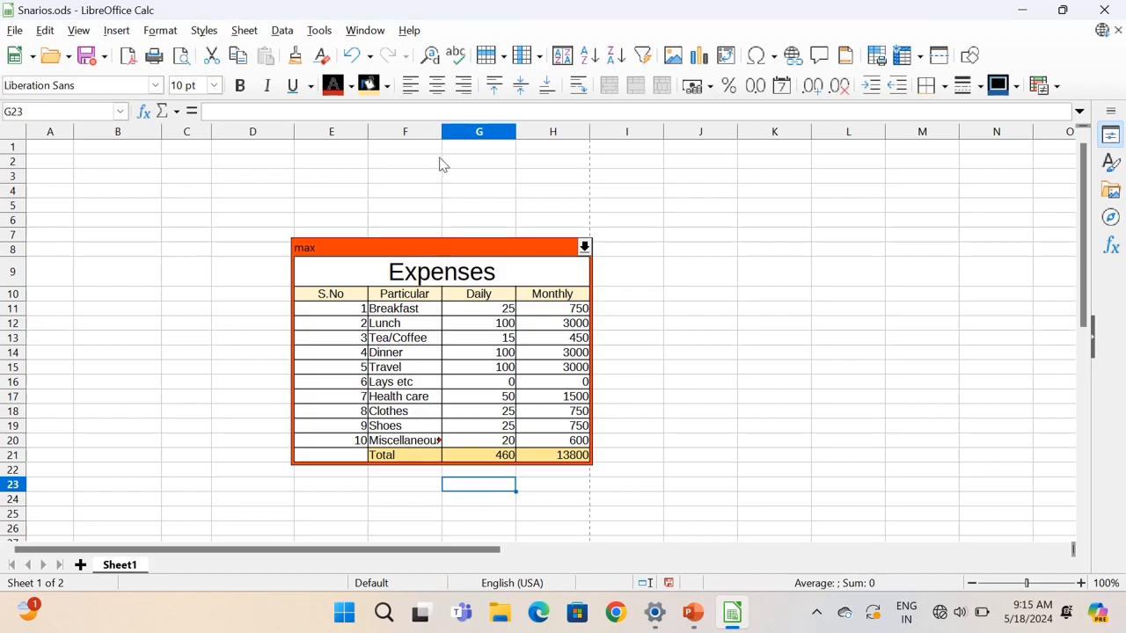
pyautogui.moveTo(442, 132); pyautogui.dragTo(449, 132)
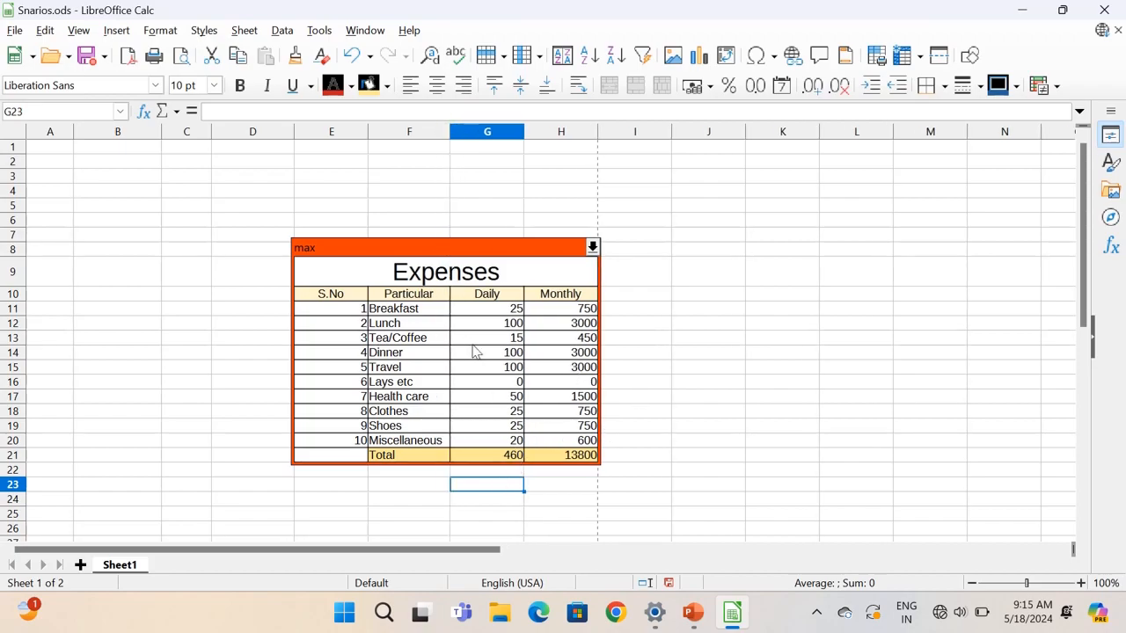
# Step: Start a new scenario named min for the expense table in E9:H21
pyautogui.moveTo(358, 271); pyautogui.dragTo(495, 464)
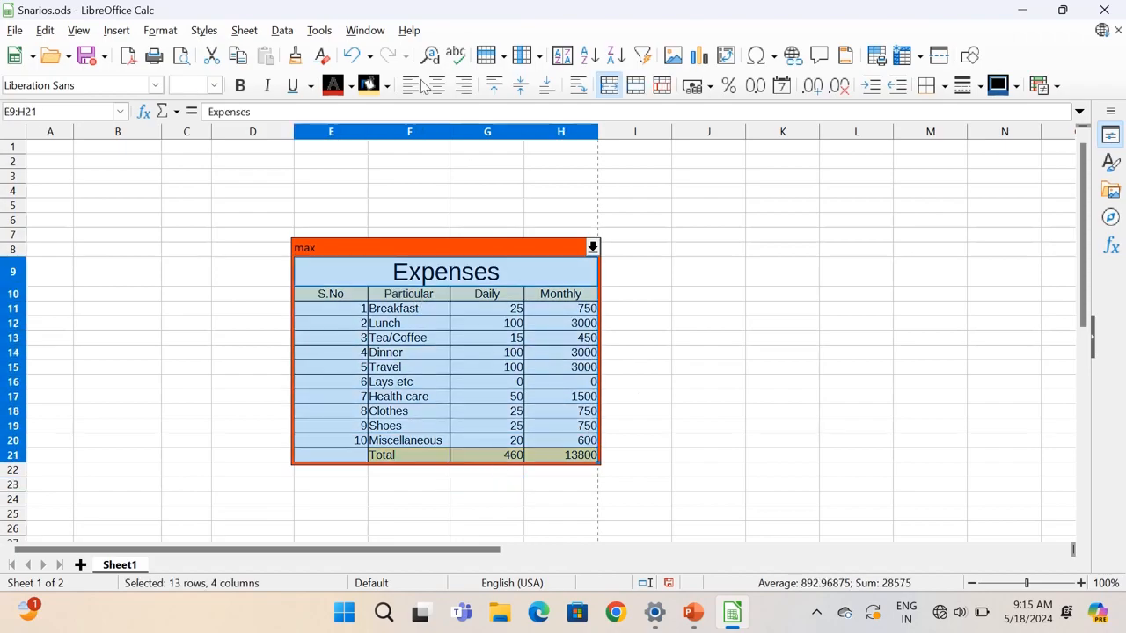
pyautogui.click(319, 31)
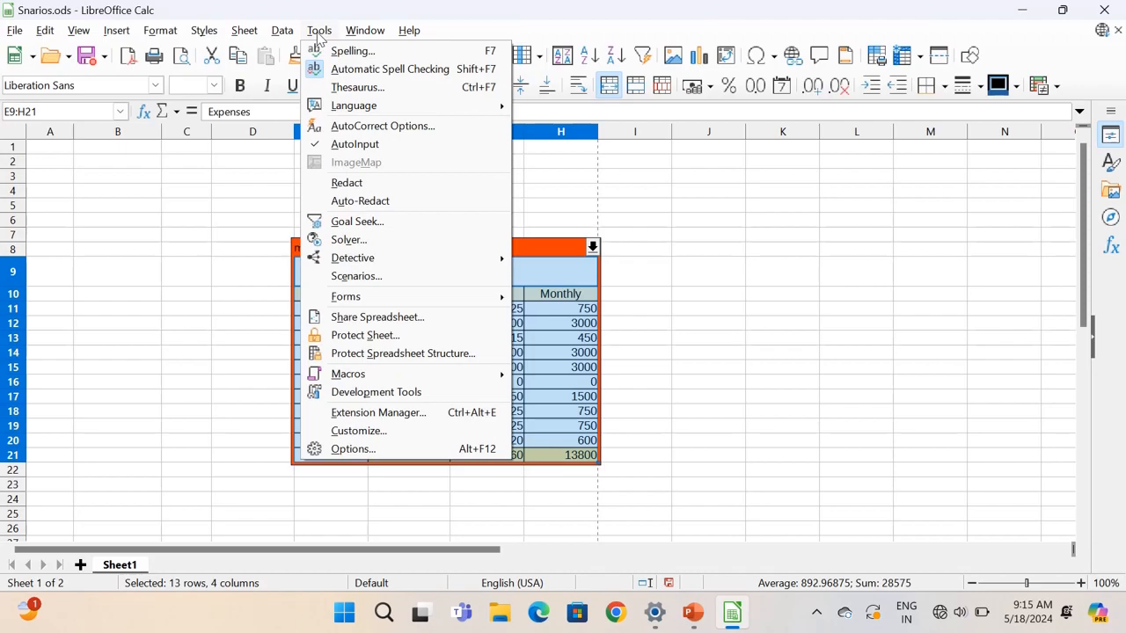
pyautogui.click(369, 279)
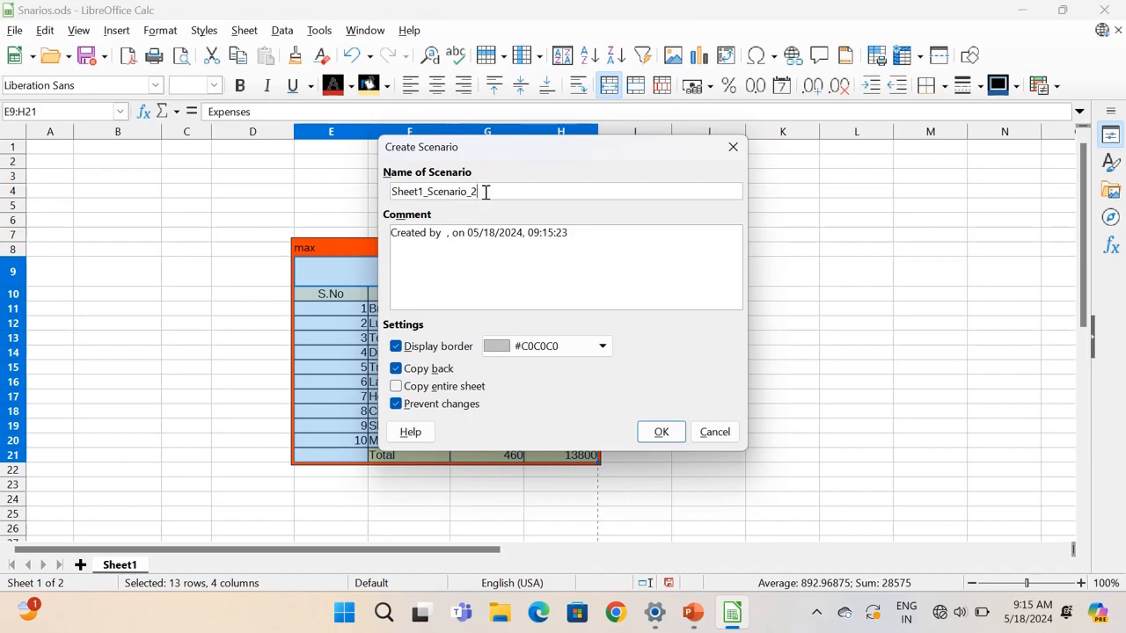
pyautogui.moveTo(485, 192); pyautogui.dragTo(380, 195)
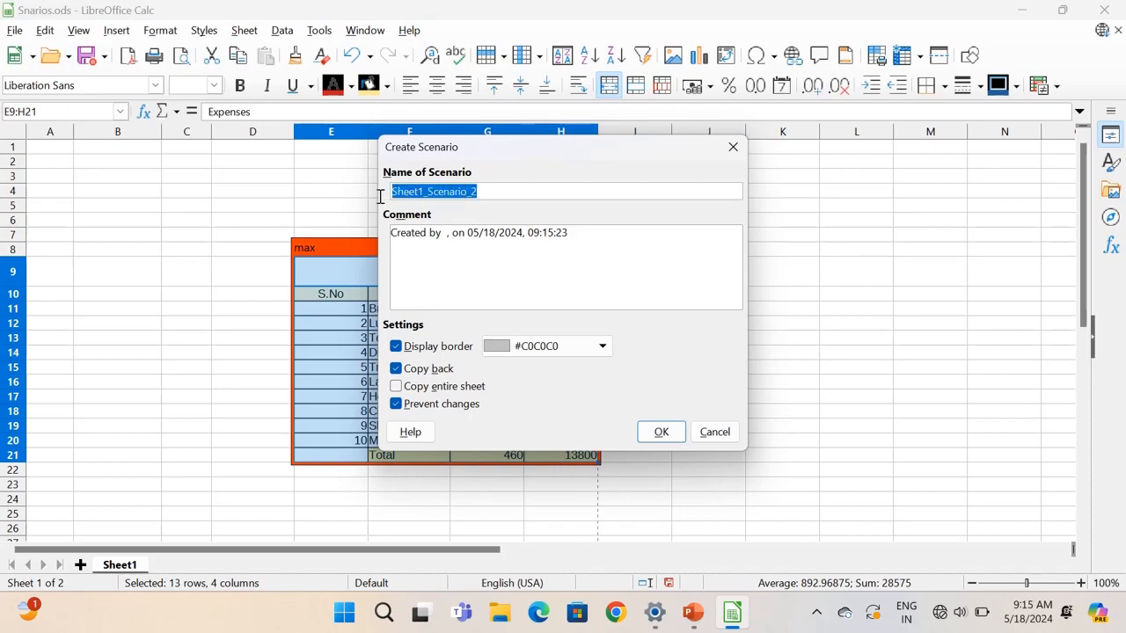
pyautogui.write('min')
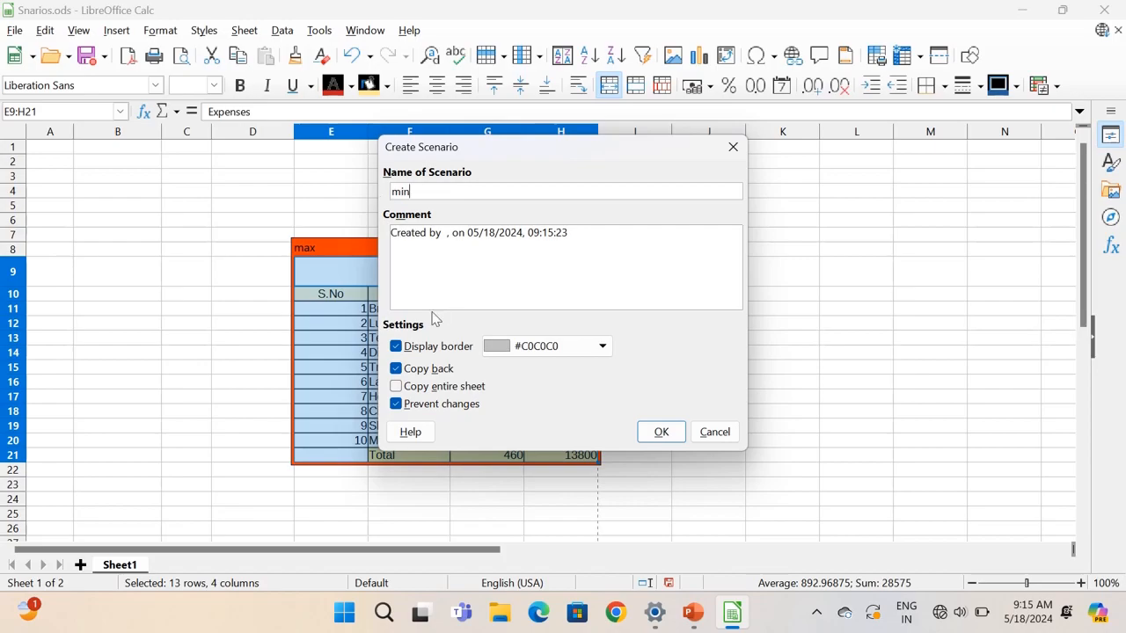
# Step: Create the min scenario with Copy back and Prevent changes disabled and a Blue display border
pyautogui.click(396, 369)
pyautogui.click(396, 405)
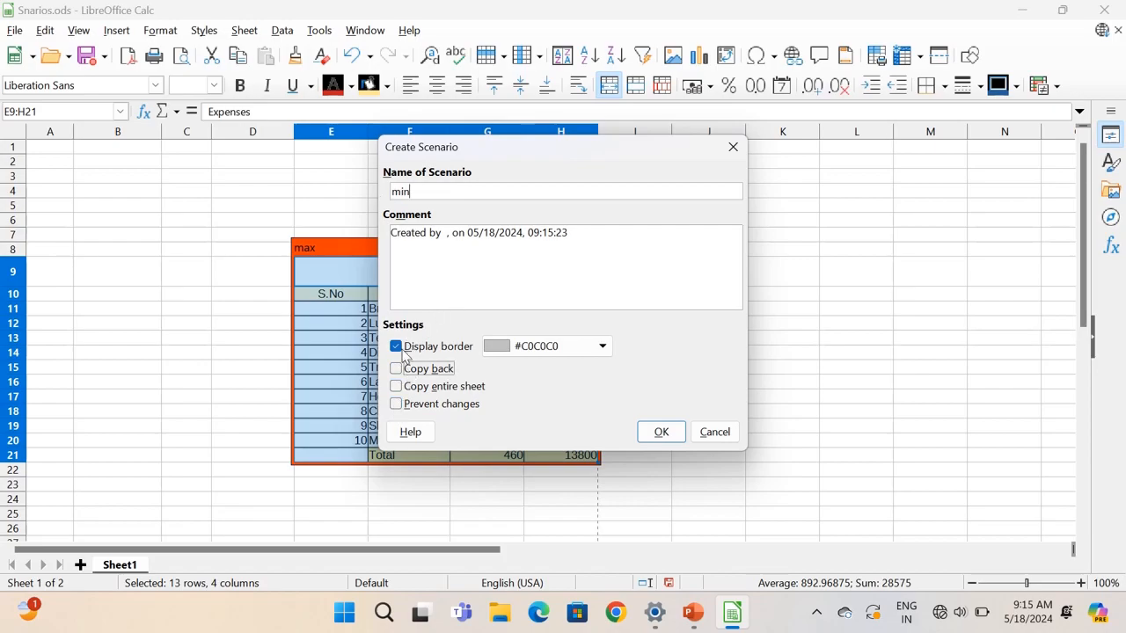
pyautogui.click(602, 348)
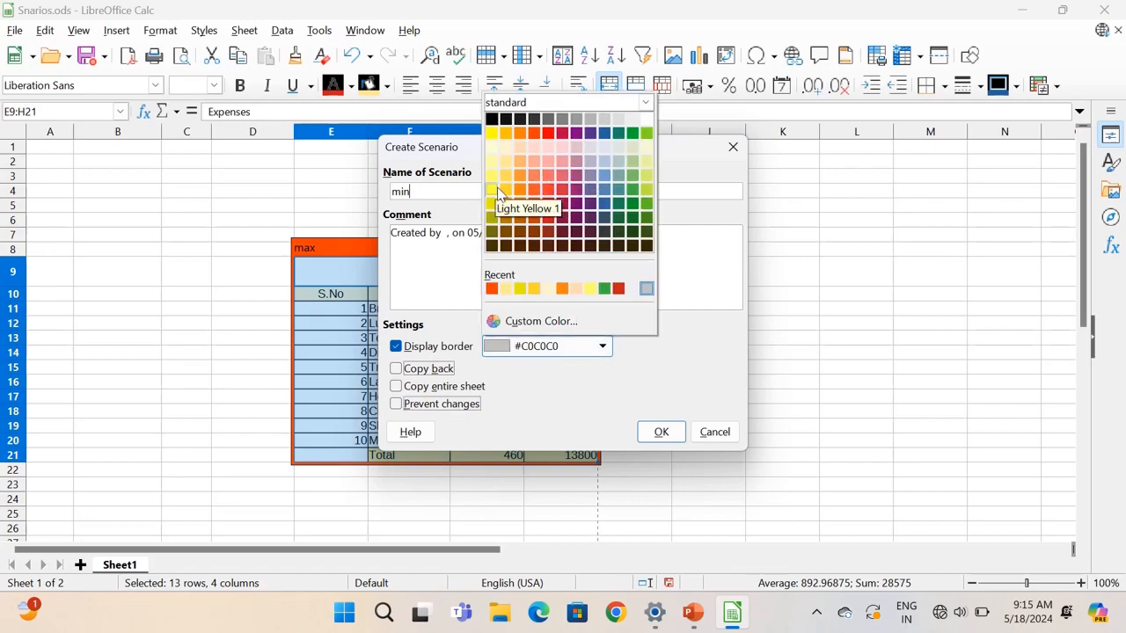
pyautogui.click(602, 138)
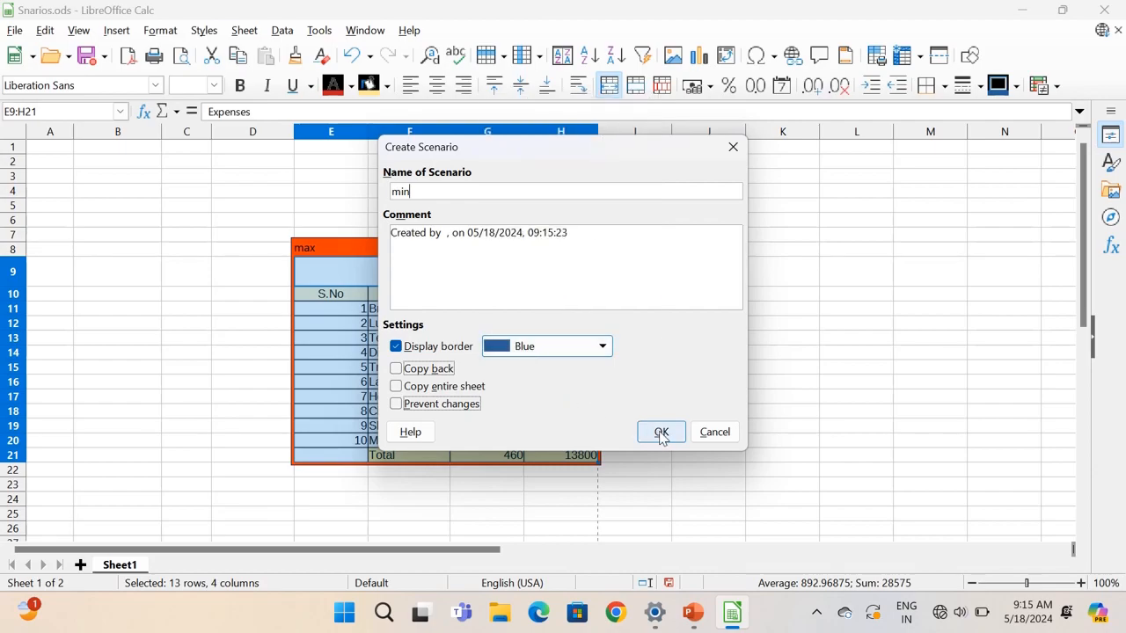
pyautogui.click(658, 432)
pyautogui.click(652, 462)
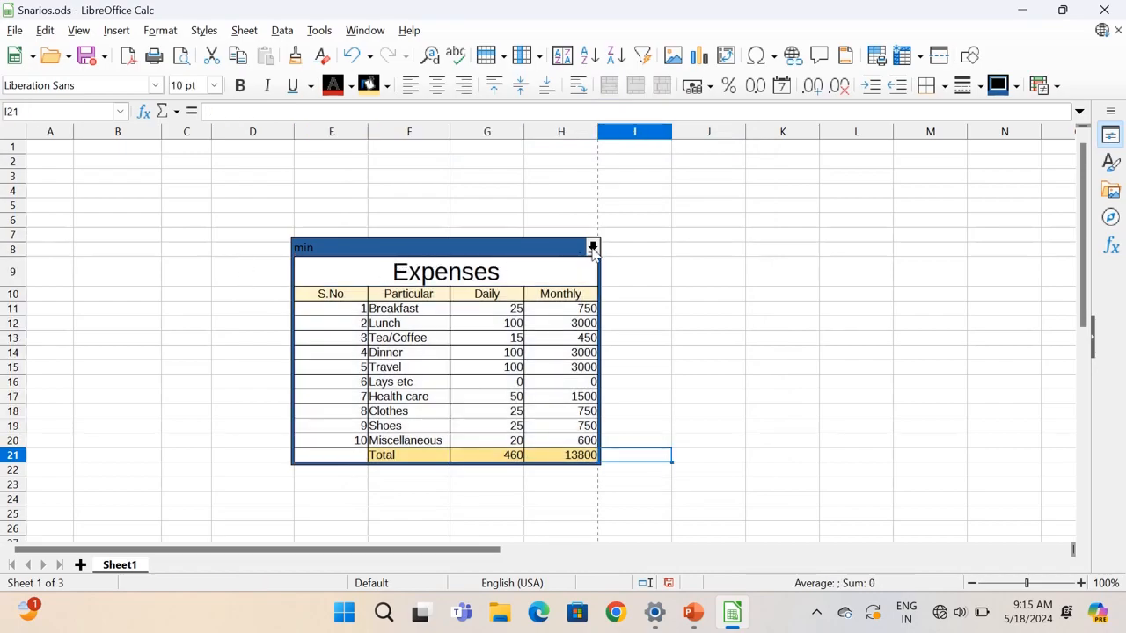
# Step: Switch the expense table to the max scenario and back to min to compare their amounts
pyautogui.click(593, 247)
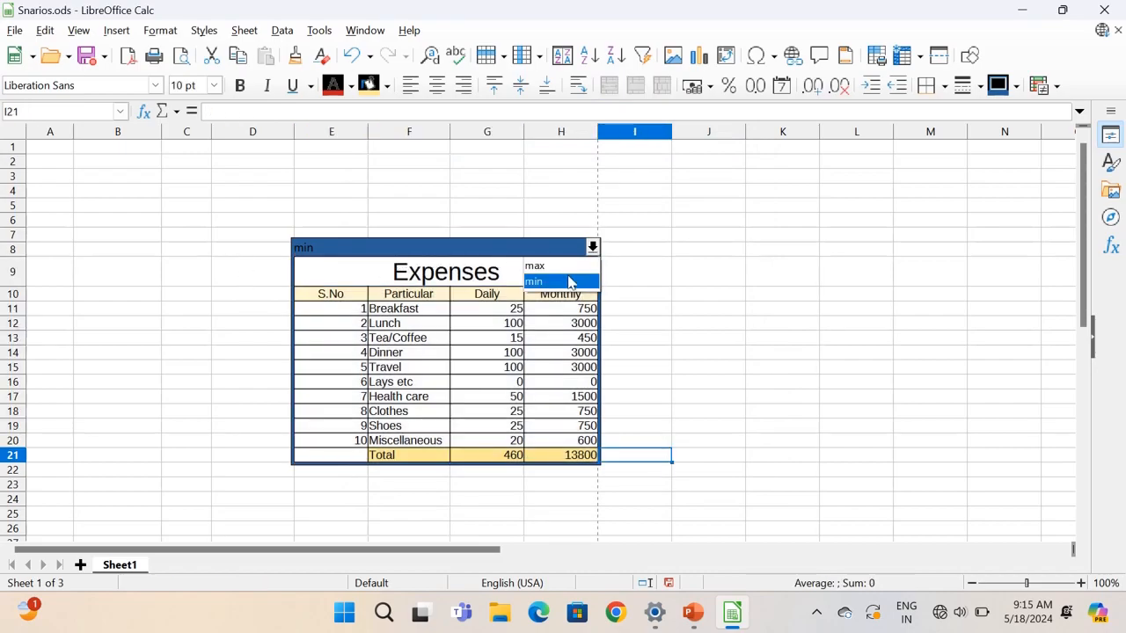
pyautogui.click(565, 267)
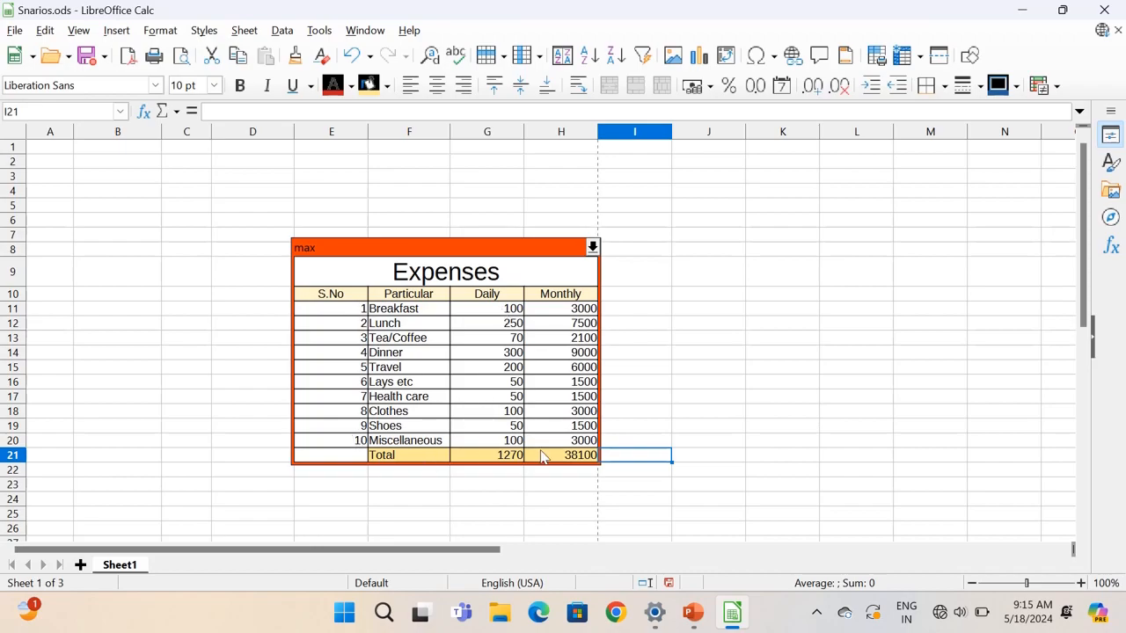
pyautogui.click(593, 248)
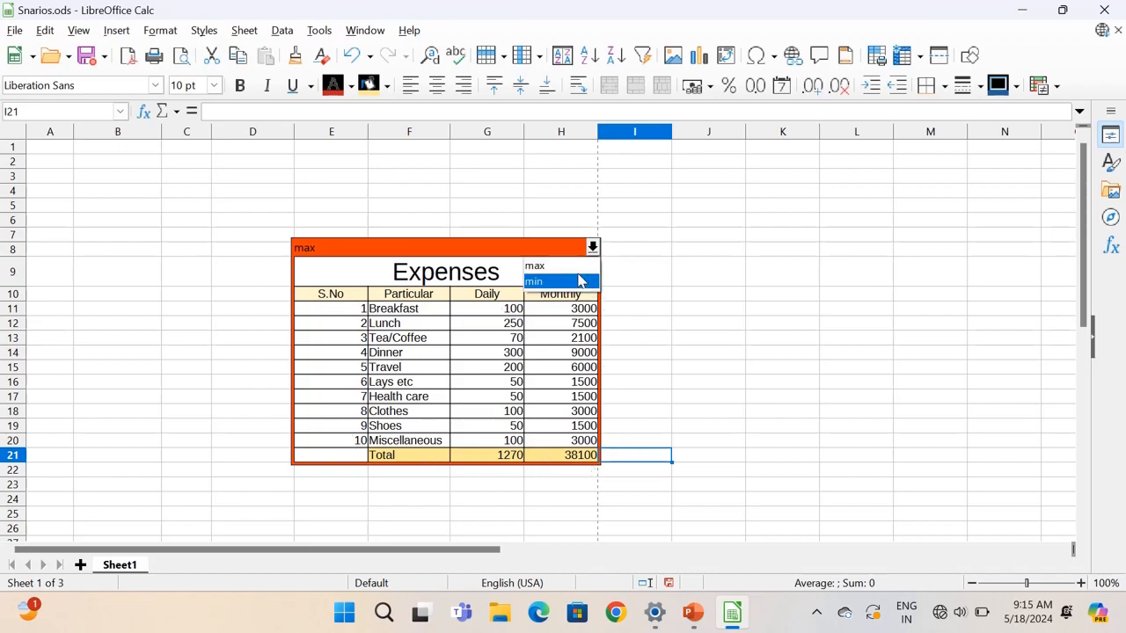
pyautogui.click(574, 282)
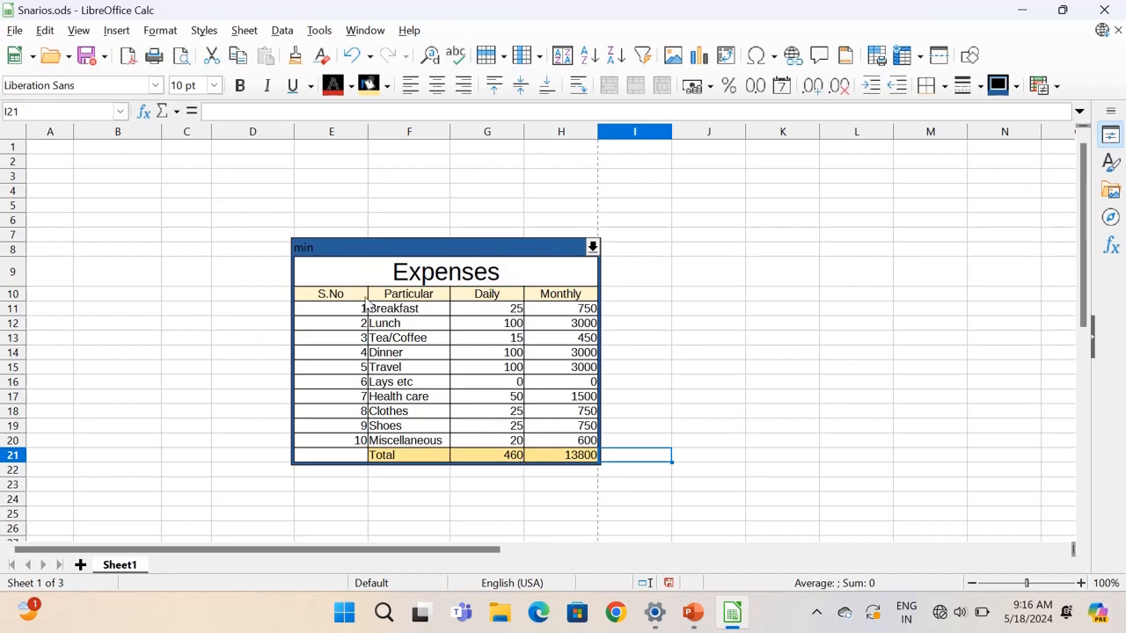
# Step: Set the daily Breakfast expense to 50, Lunch to 150 and Tea/Coffee to 35
pyautogui.click(503, 313)
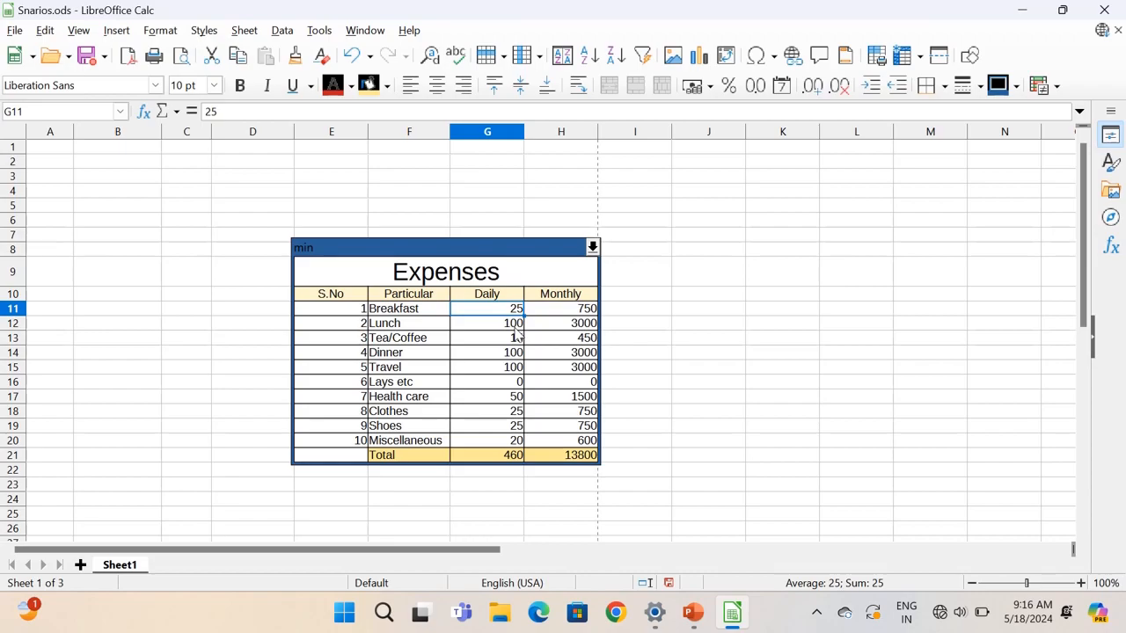
pyautogui.write('50')
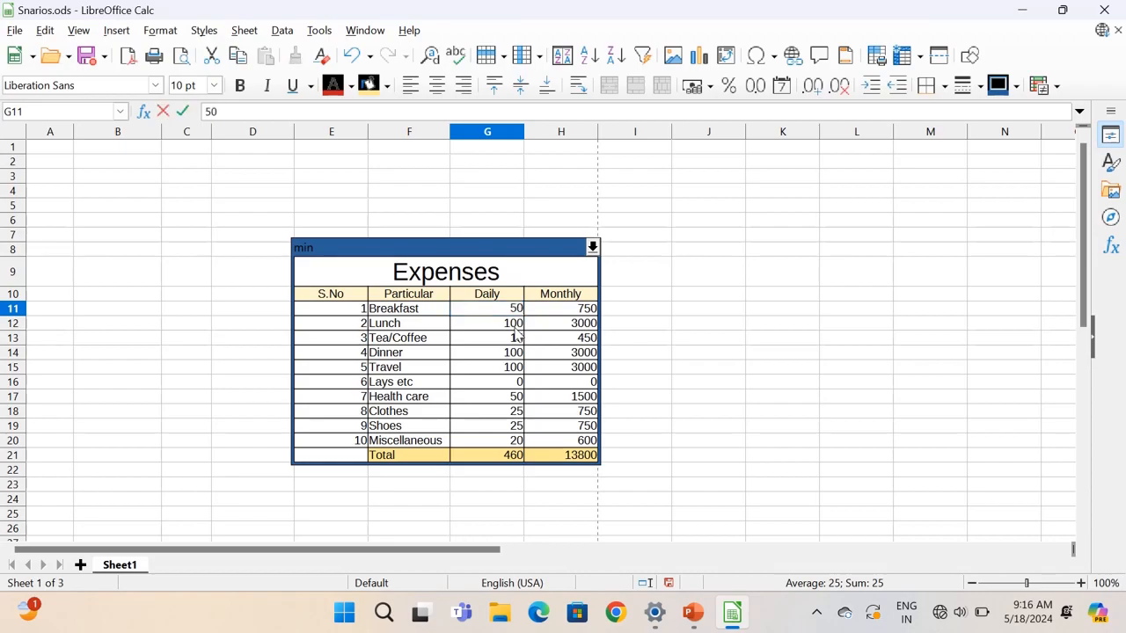
pyautogui.press('Return')
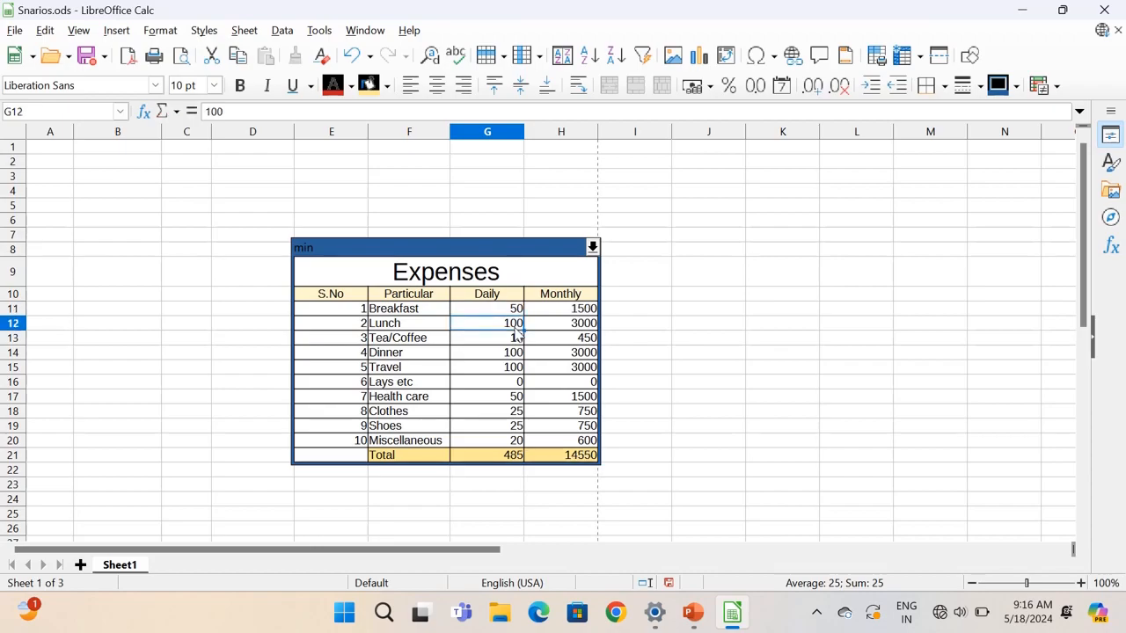
pyautogui.write('1')
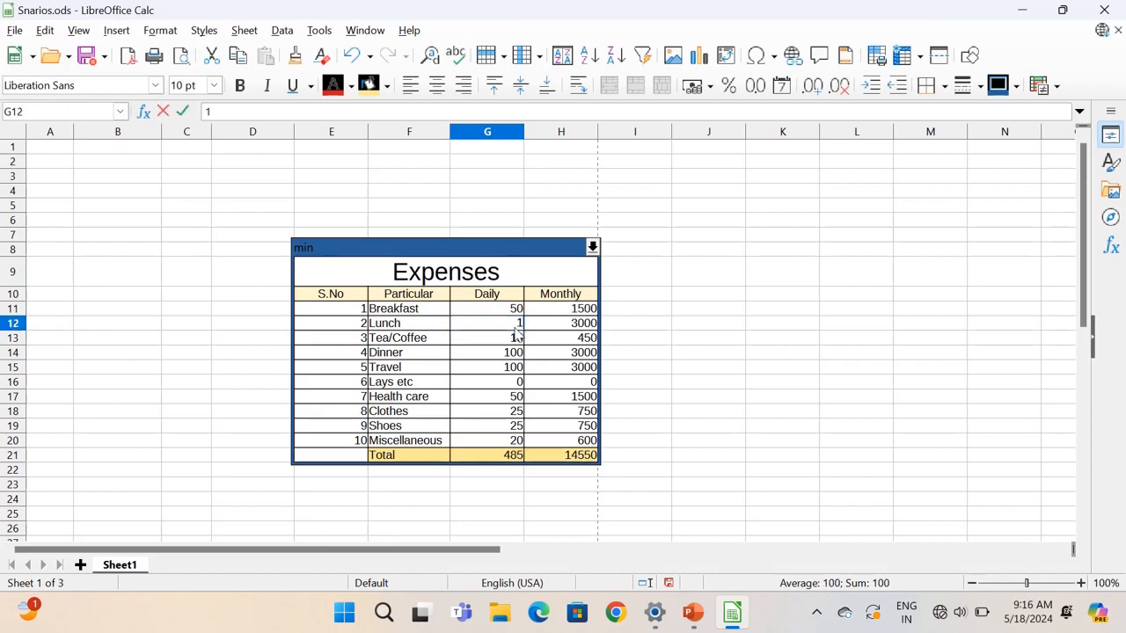
pyautogui.write('50')
pyautogui.press('Return')
pyautogui.write('3')
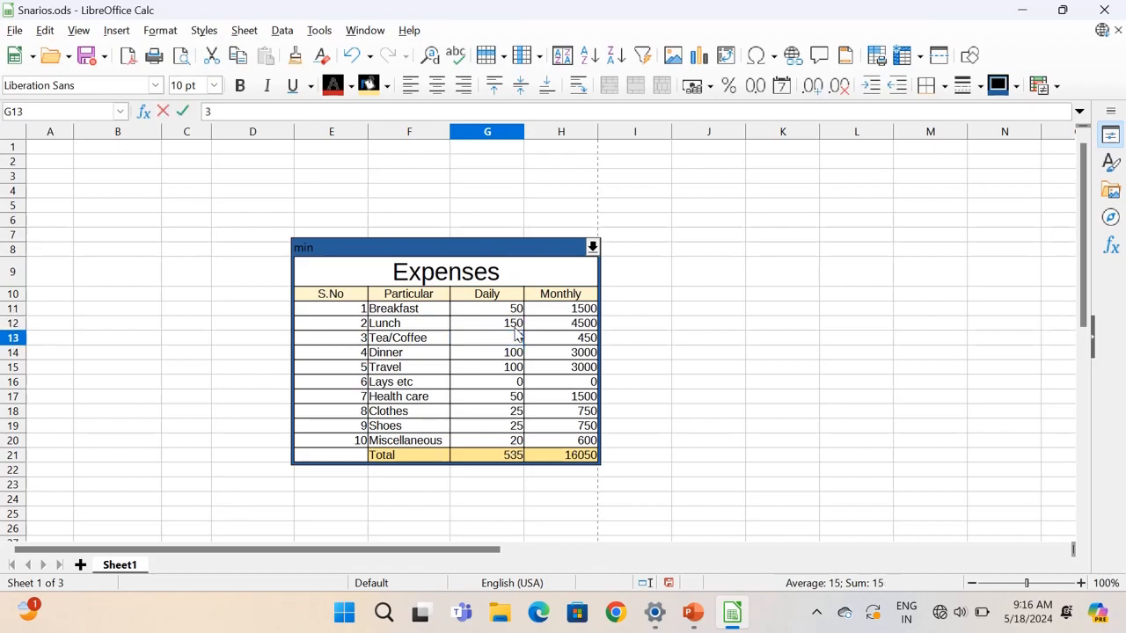
pyautogui.press('Return')
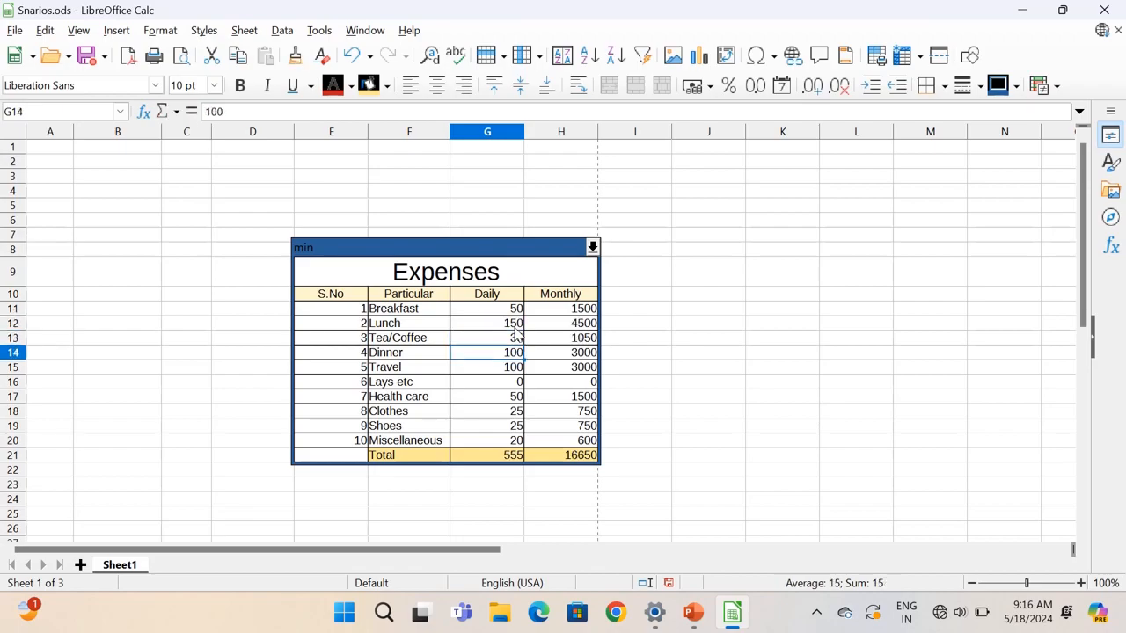
# Step: Set the daily Dinner and Travel expenses to 150 each and Lays etc to 20
pyautogui.write('1')
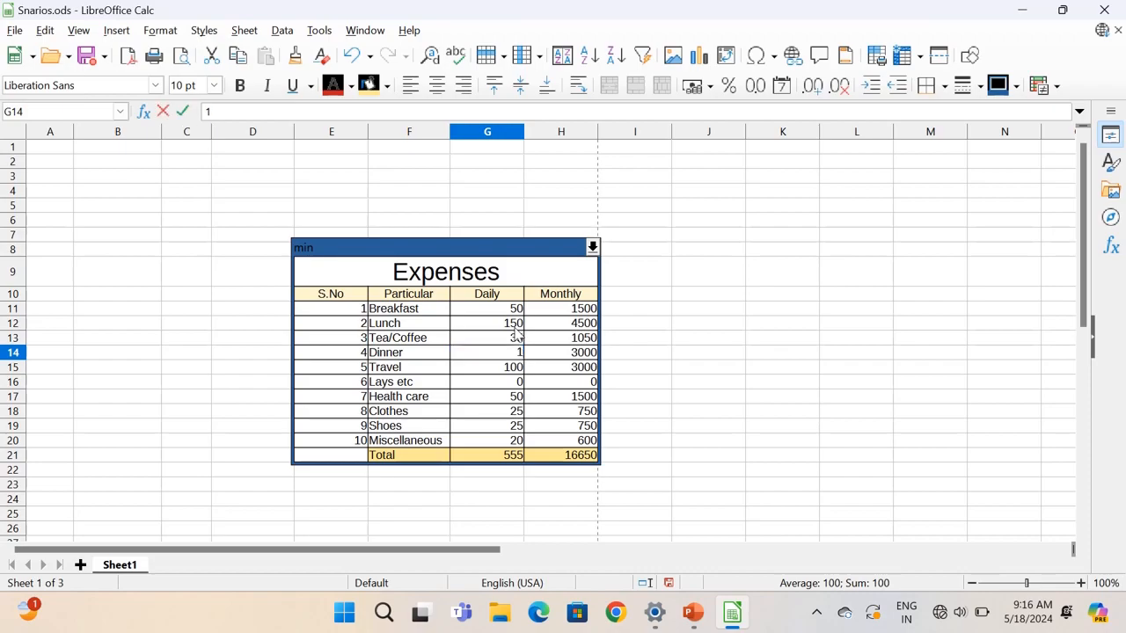
pyautogui.write('50')
pyautogui.press('Return')
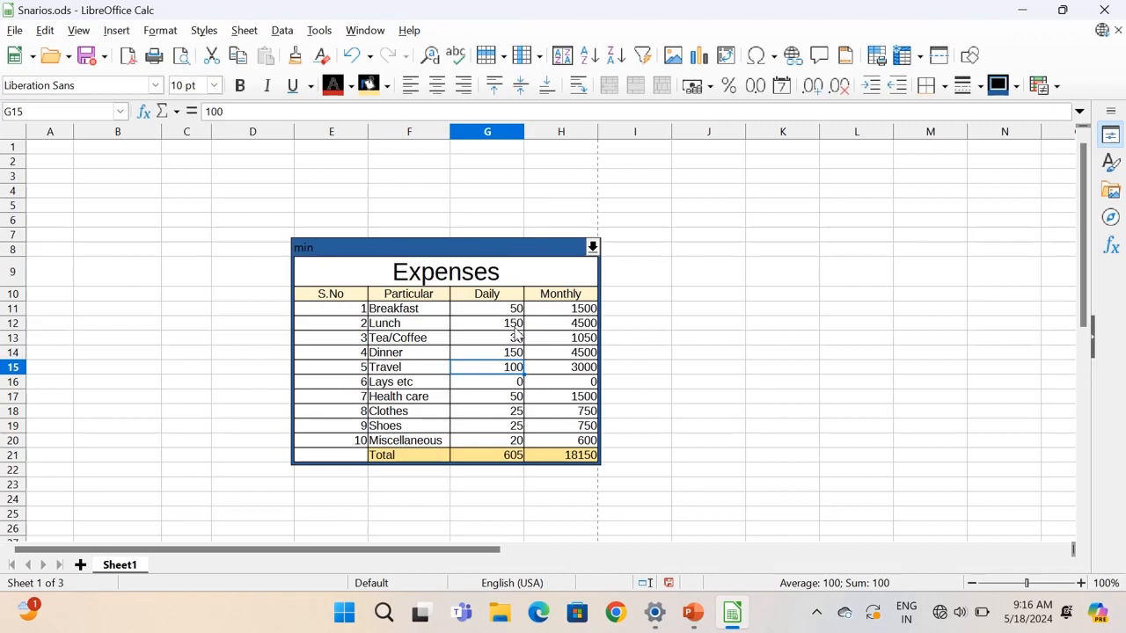
pyautogui.write('15')
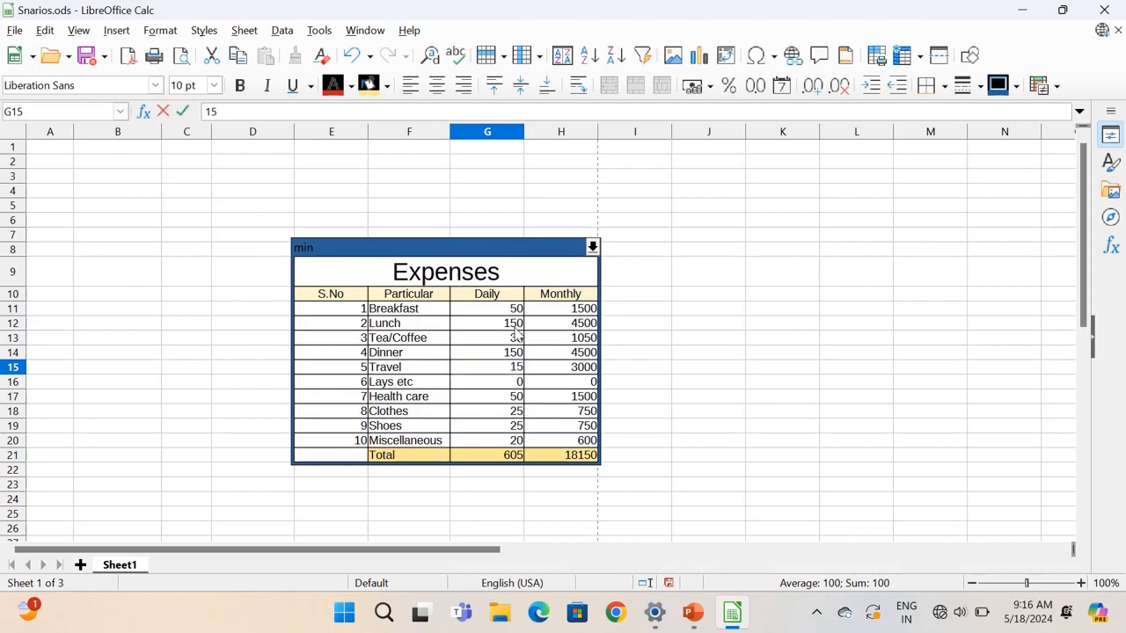
pyautogui.write('0')
pyautogui.press('Return')
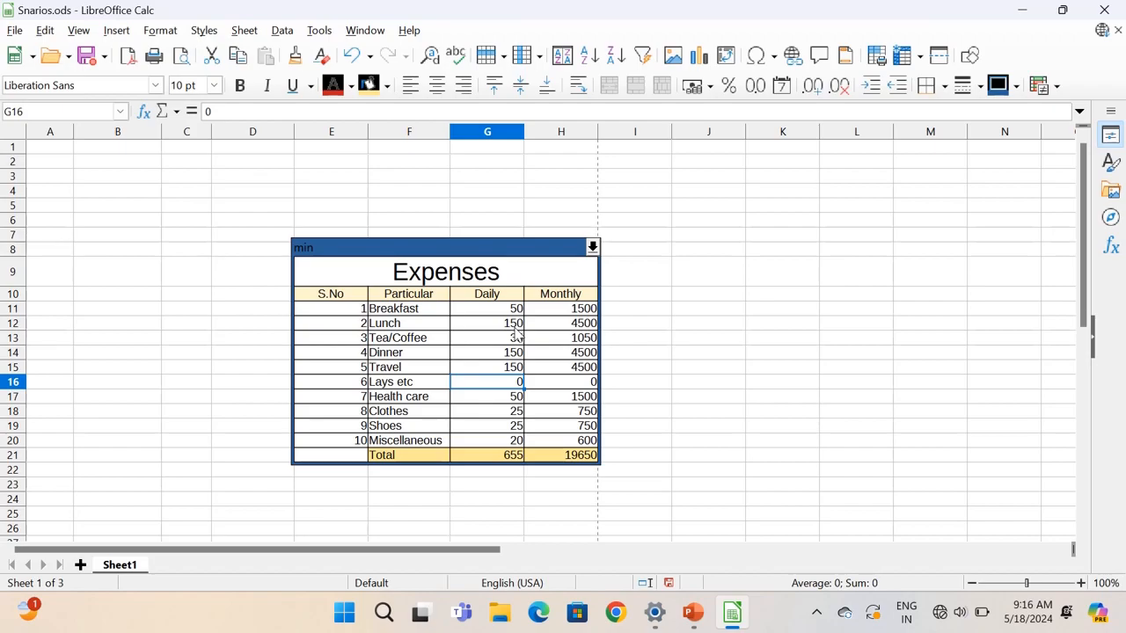
pyautogui.write('2')
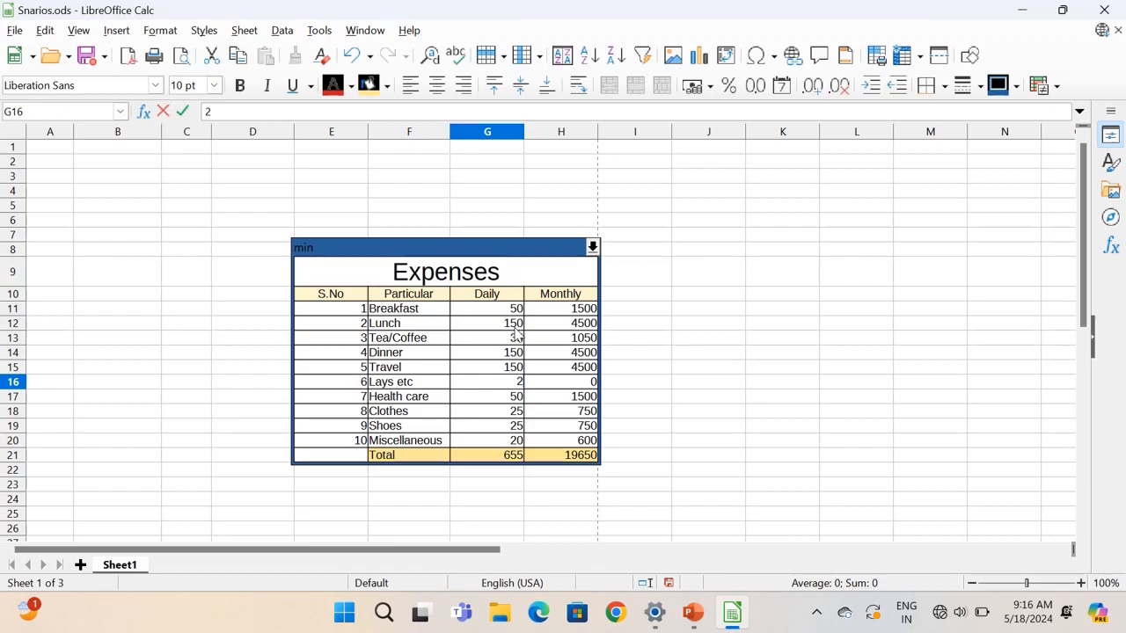
pyautogui.write('0')
pyautogui.press('Return')
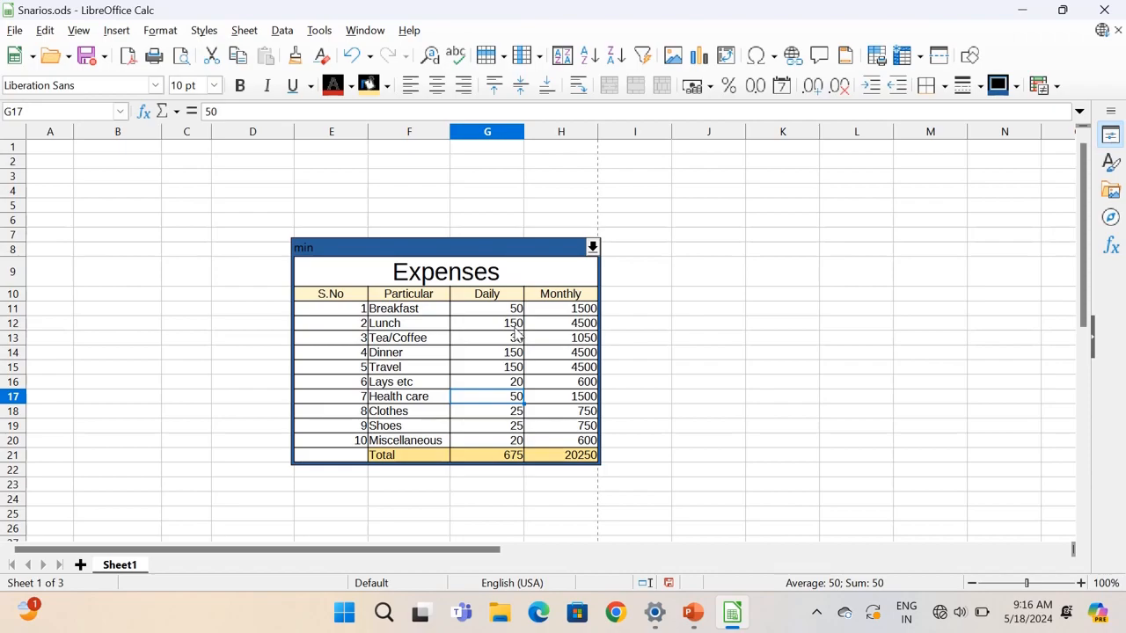
# Step: Set the daily Clothes, Shoes and Miscellaneous expenses to 50 each
pyautogui.press('Down')
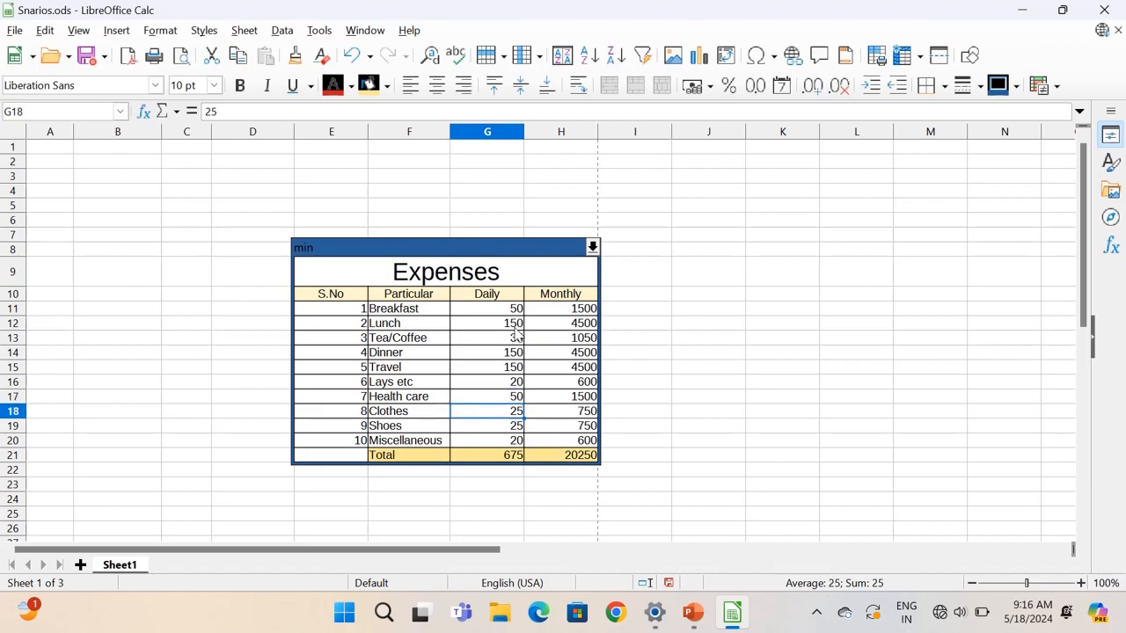
pyautogui.write('50')
pyautogui.press('Return')
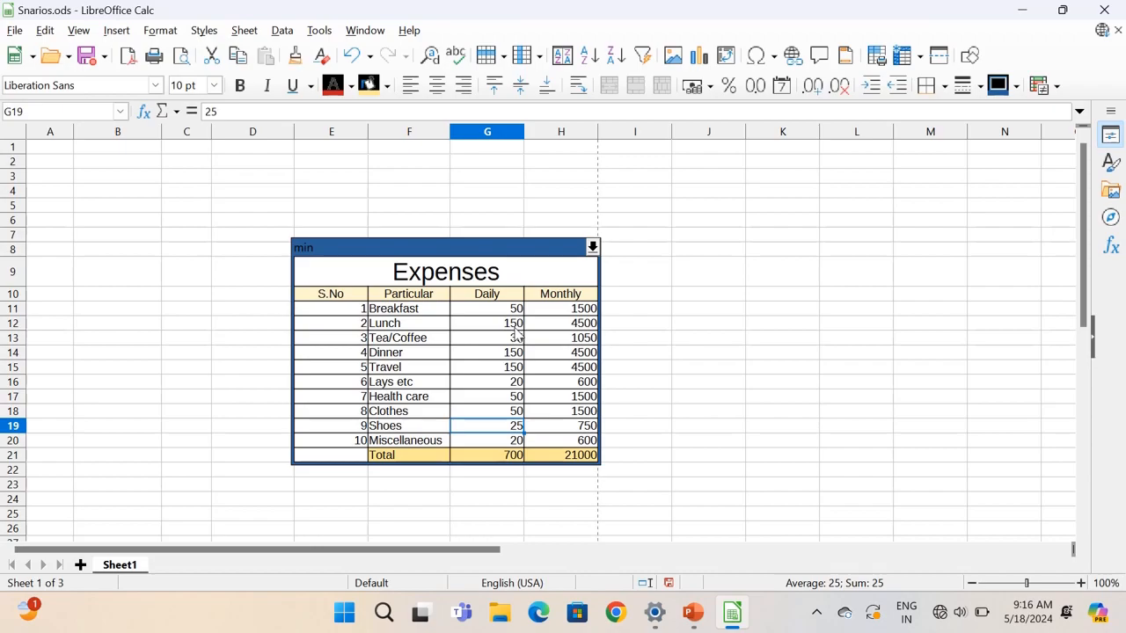
pyautogui.write('5')
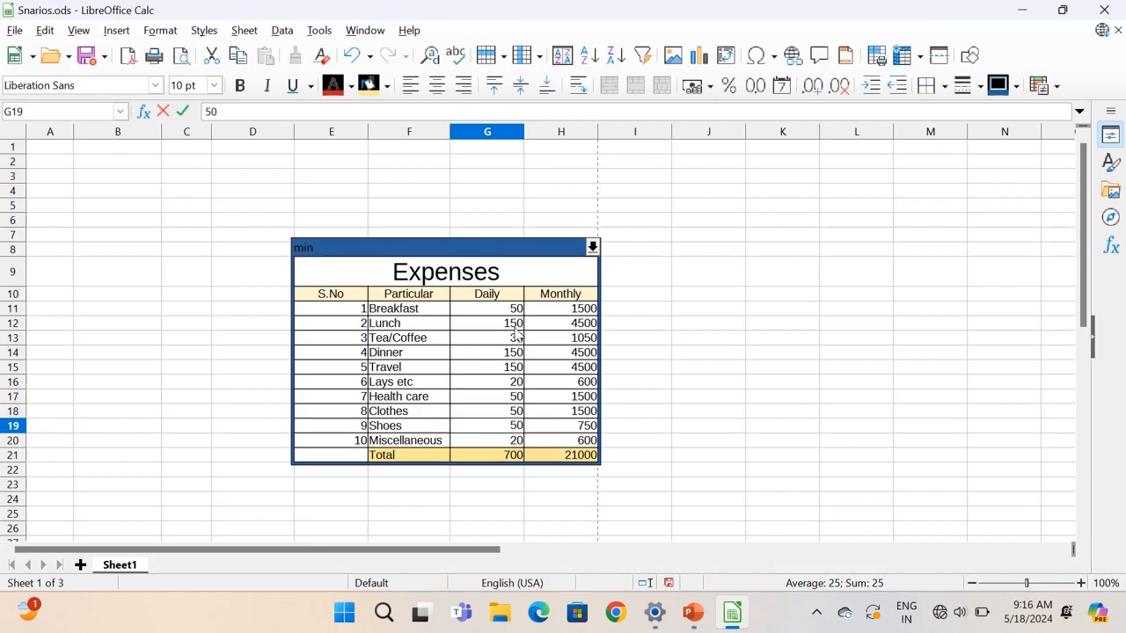
pyautogui.press('Return')
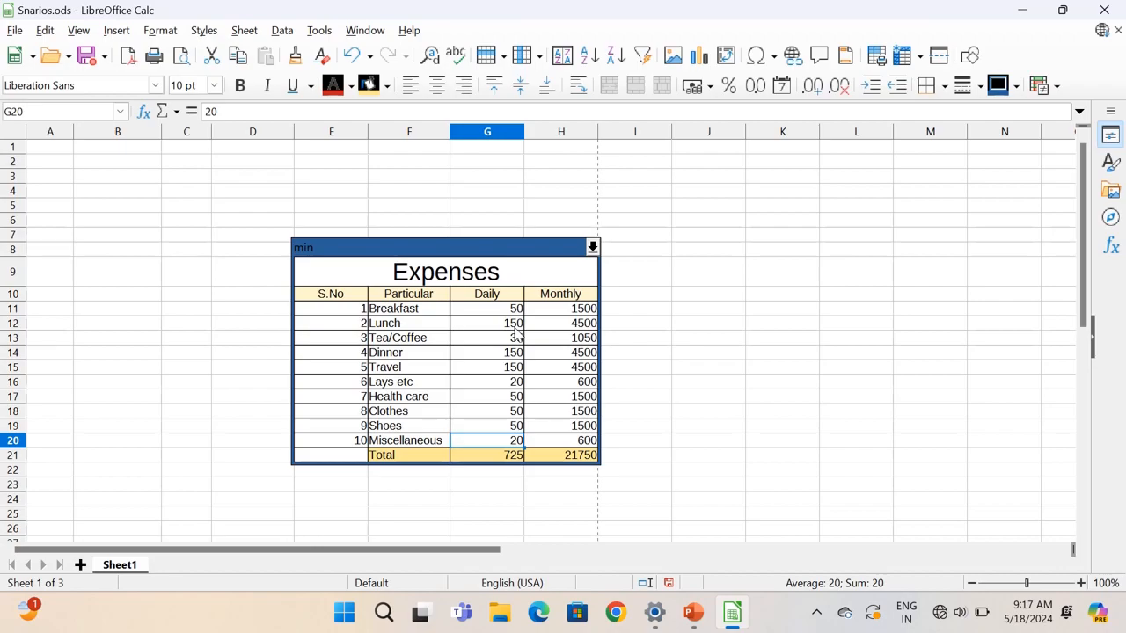
pyautogui.write('50')
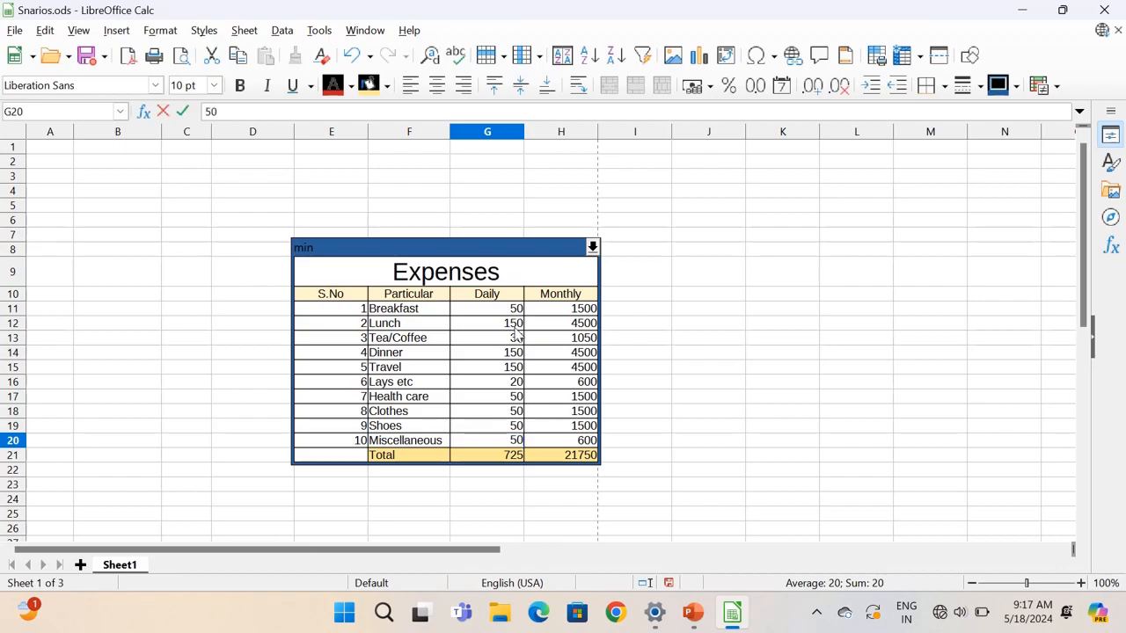
pyautogui.click(530, 513)
pyautogui.click(560, 456)
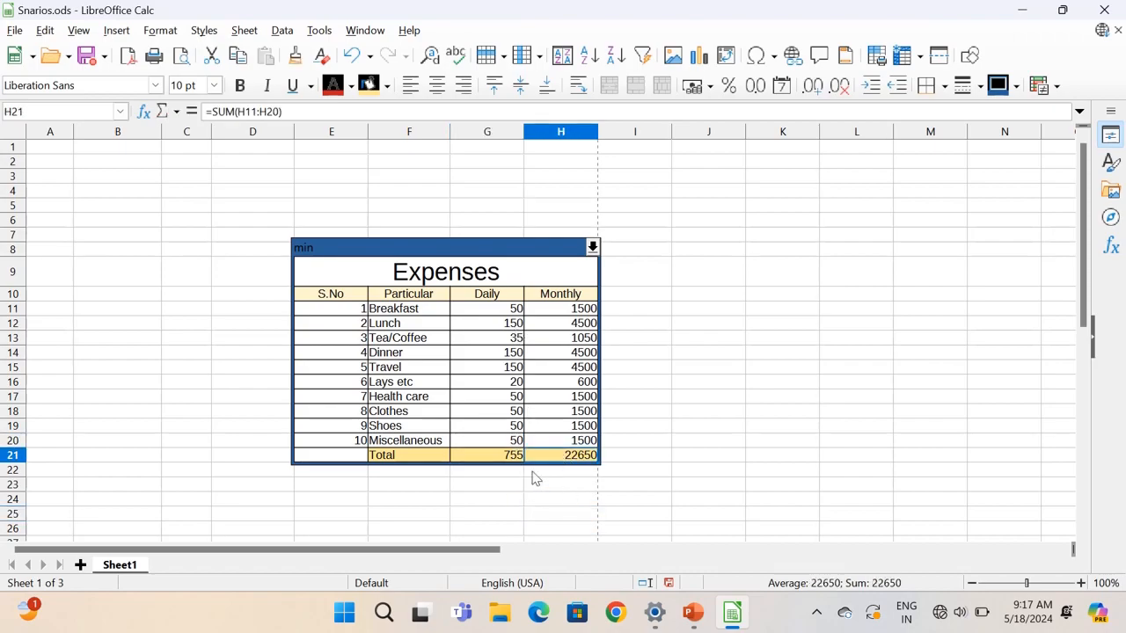
# Step: Start a new scenario named Avg for the expense table in E9:H21
pyautogui.moveTo(329, 278); pyautogui.dragTo(515, 465)
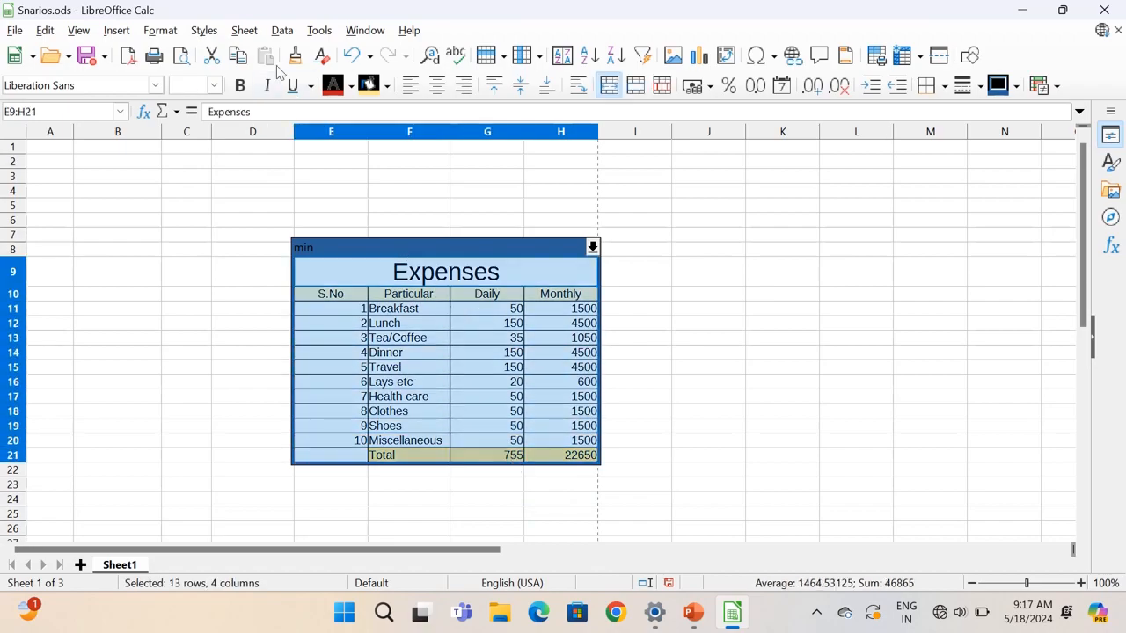
pyautogui.click(319, 31)
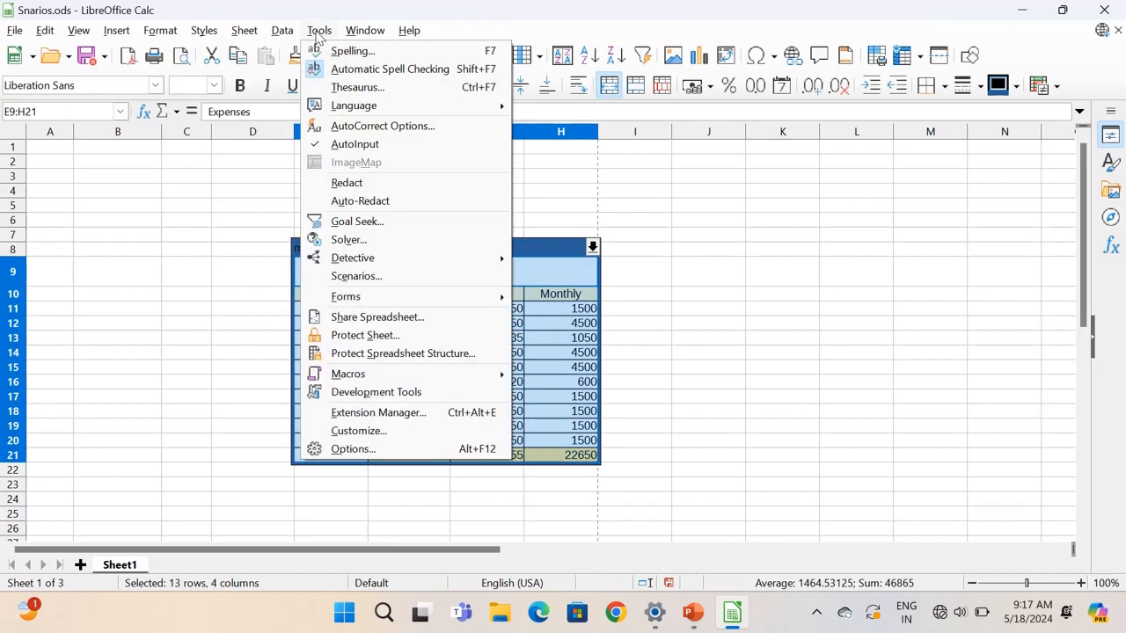
pyautogui.click(356, 277)
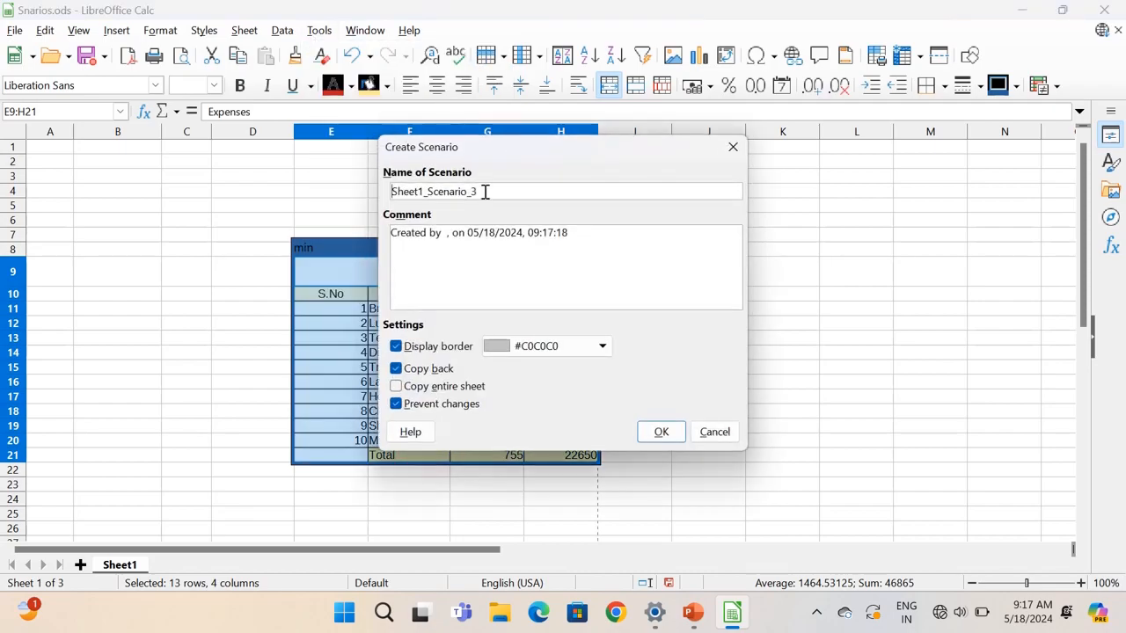
pyautogui.moveTo(483, 191); pyautogui.dragTo(364, 196)
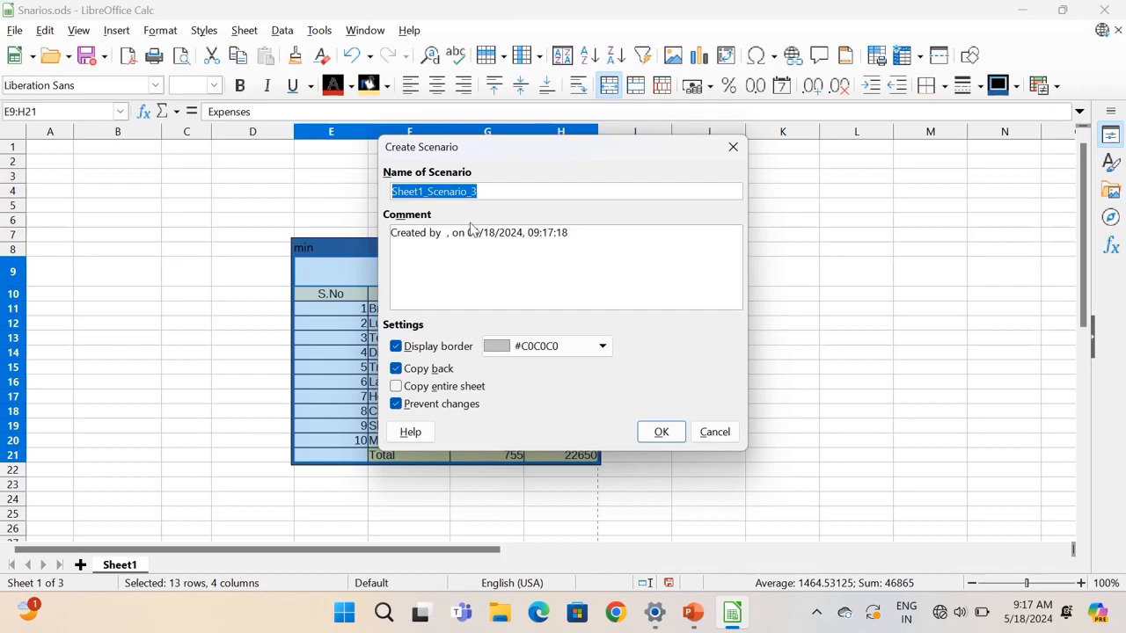
pyautogui.write('Avg')
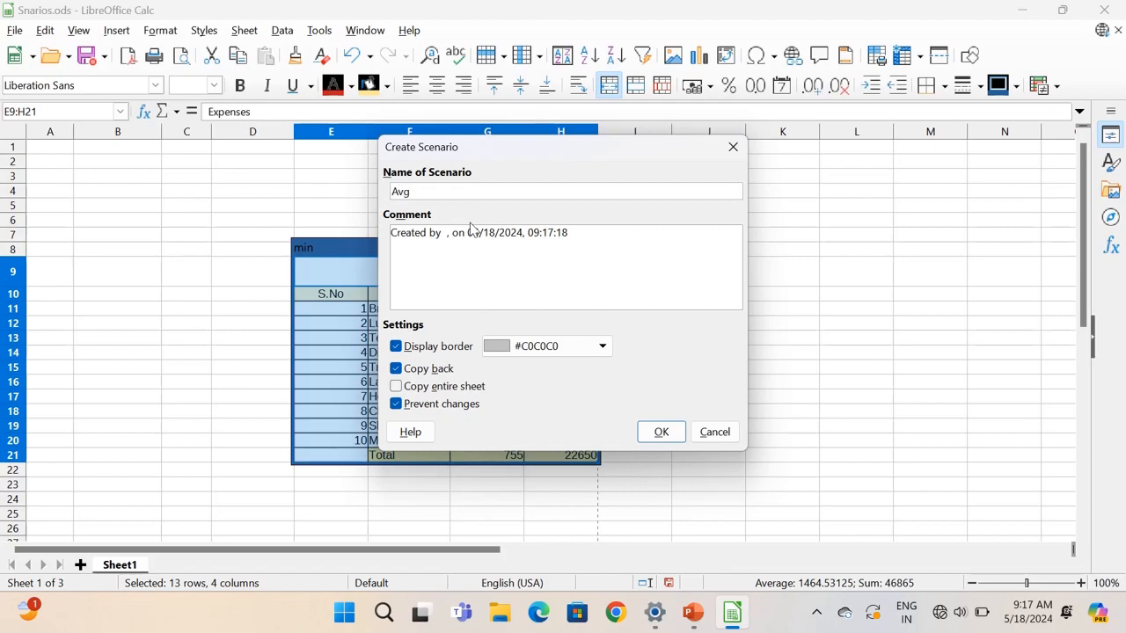
# Step: Create the Avg scenario with Copy back and Prevent changes disabled and a Green display border
pyautogui.click(396, 369)
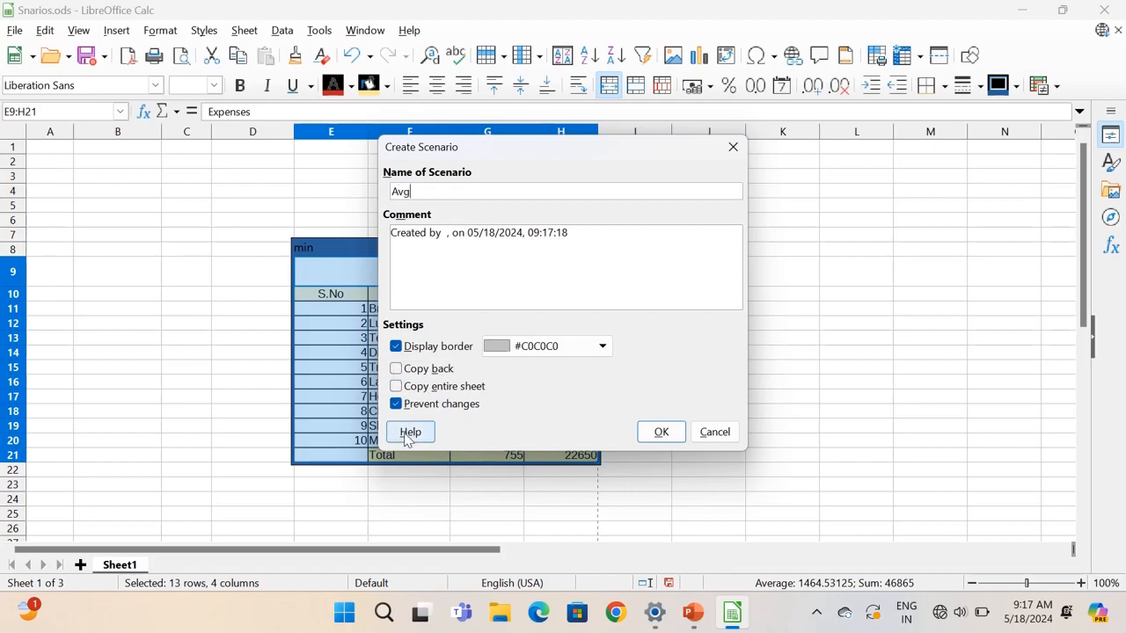
pyautogui.click(396, 403)
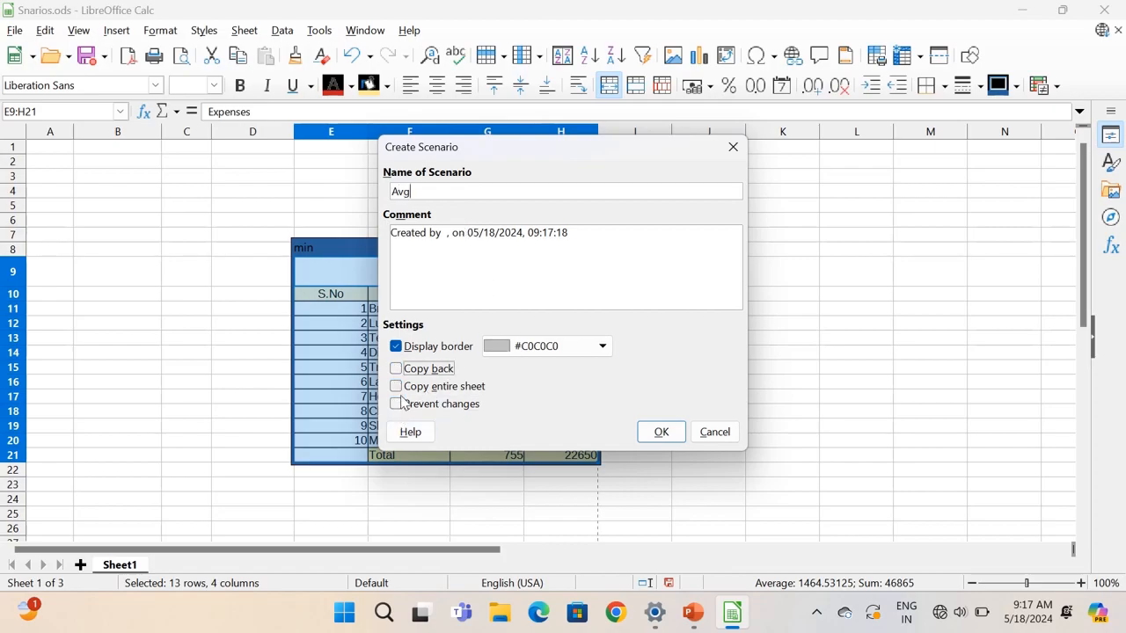
pyautogui.click(604, 348)
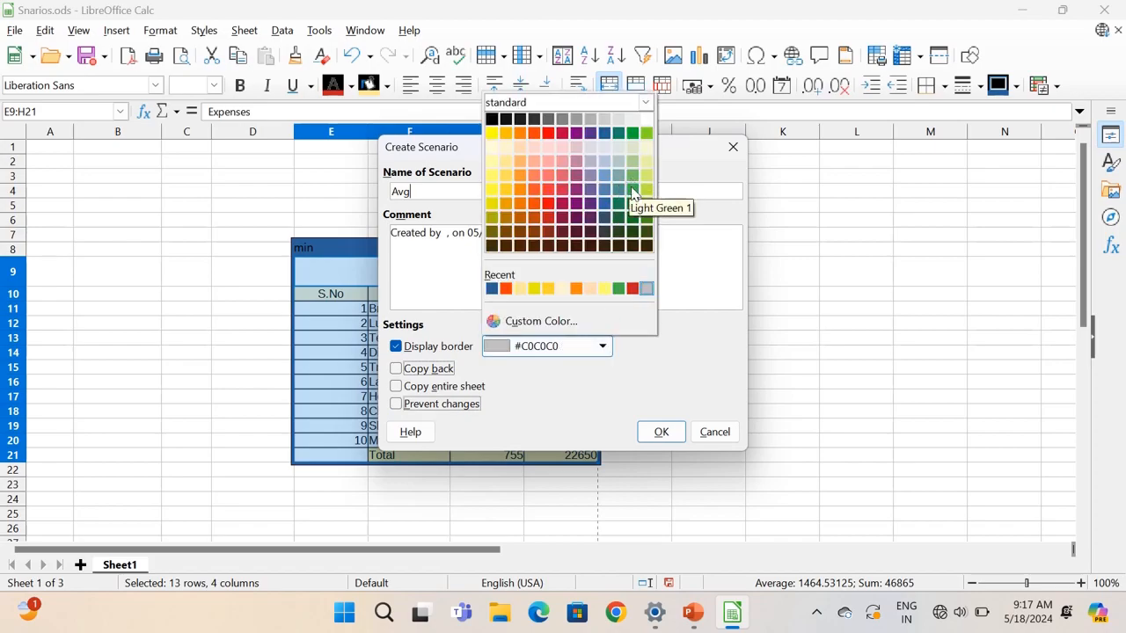
pyautogui.click(631, 136)
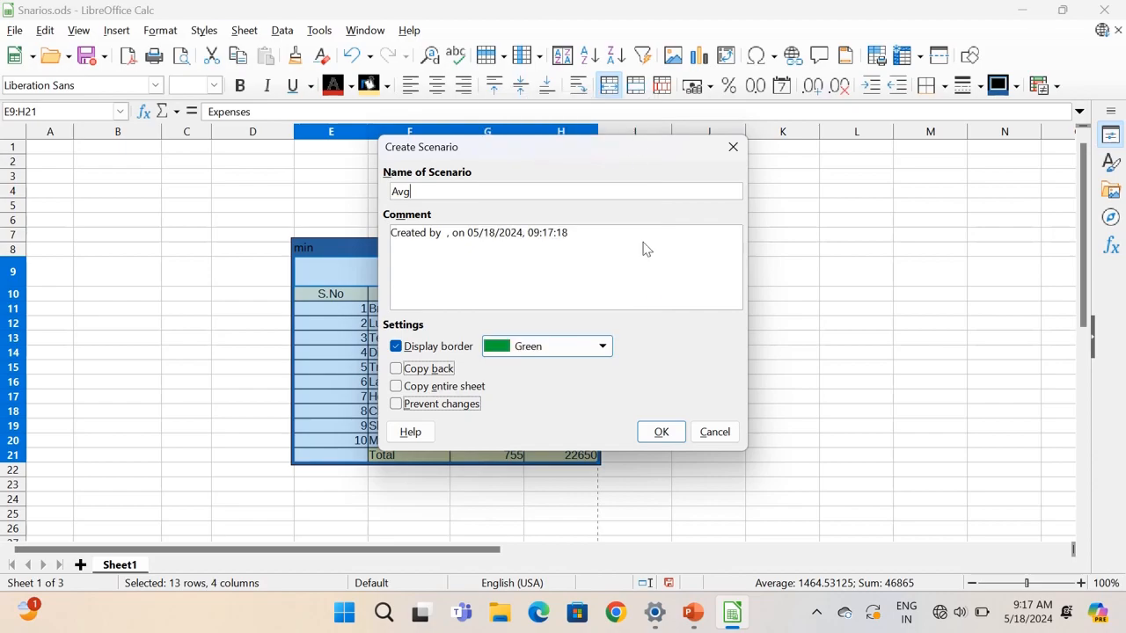
pyautogui.click(661, 434)
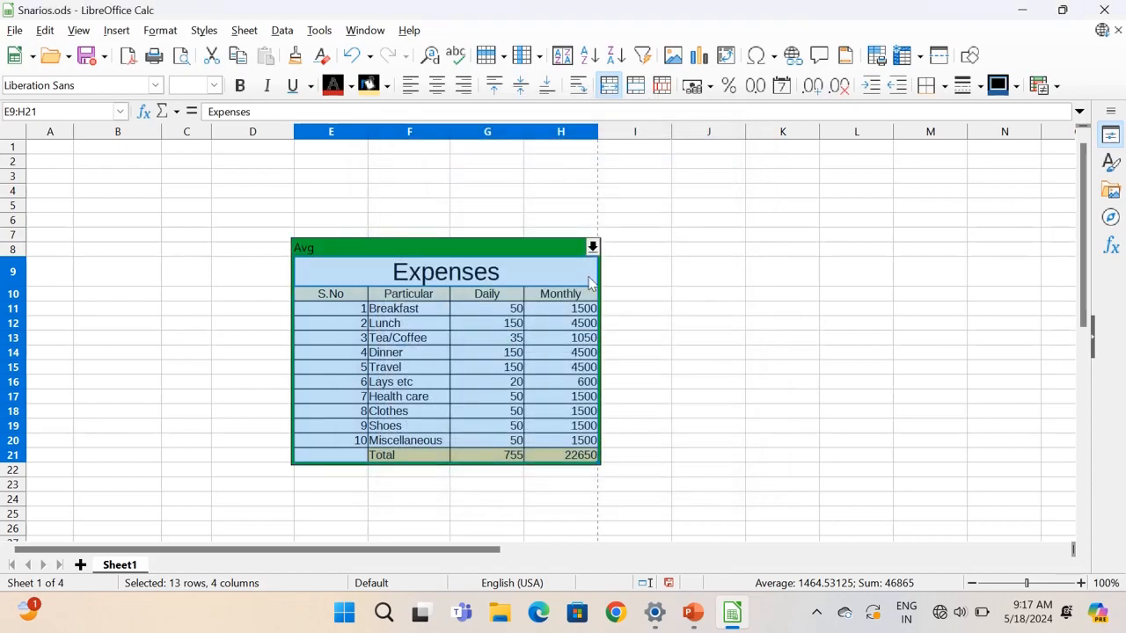
# Step: Switch the expense table to the max scenario, to min and back to Avg to compare their amounts
pyautogui.click(593, 248)
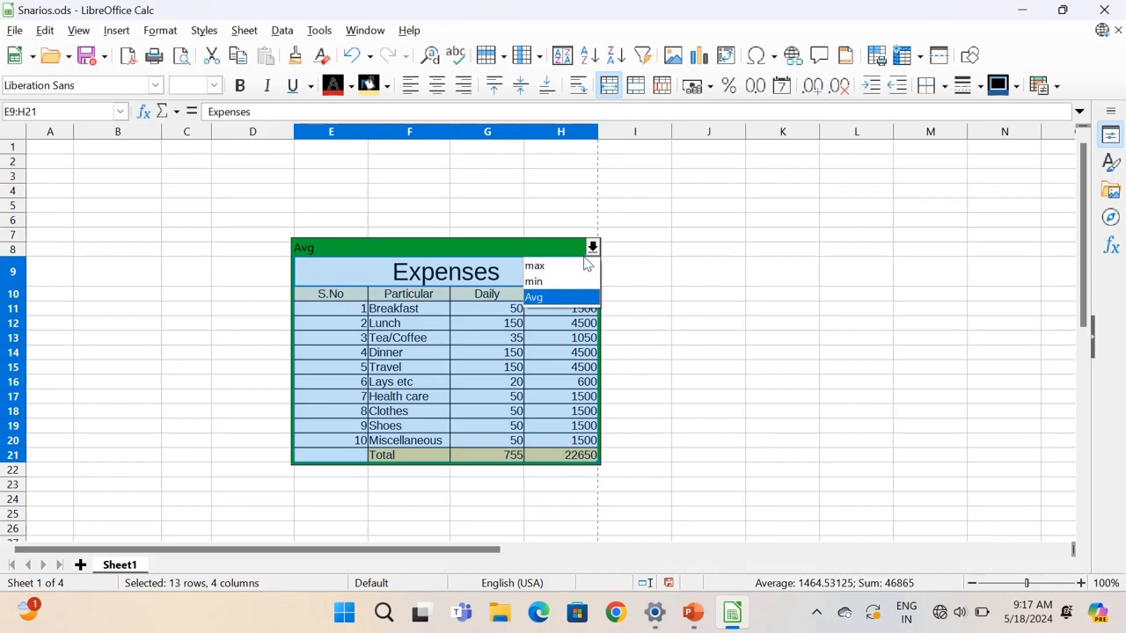
pyautogui.click(567, 267)
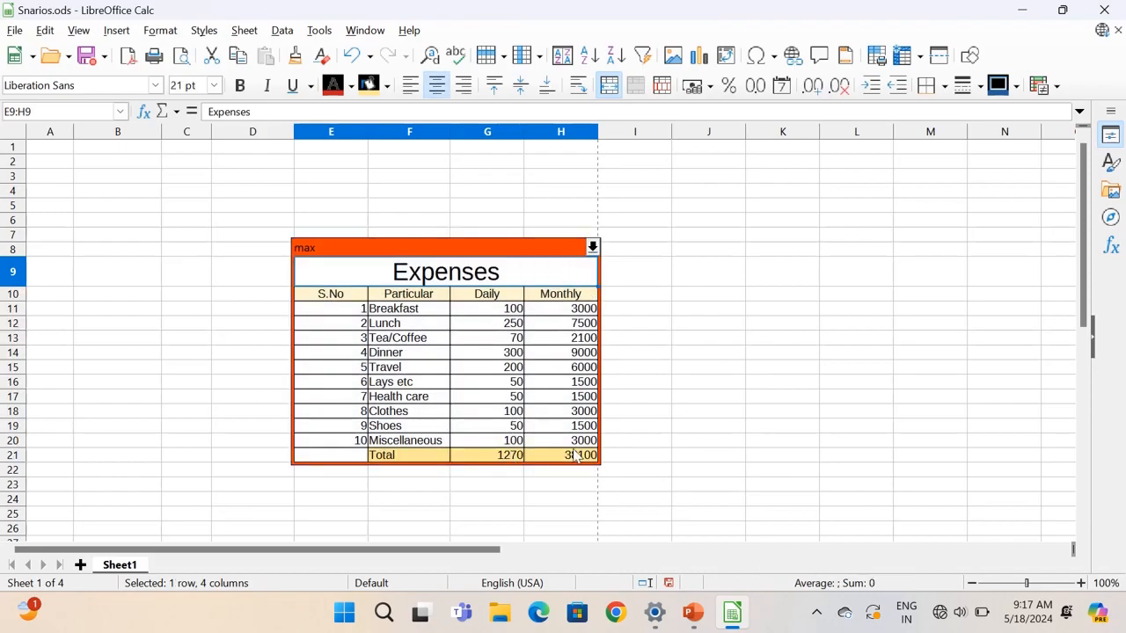
pyautogui.click(593, 248)
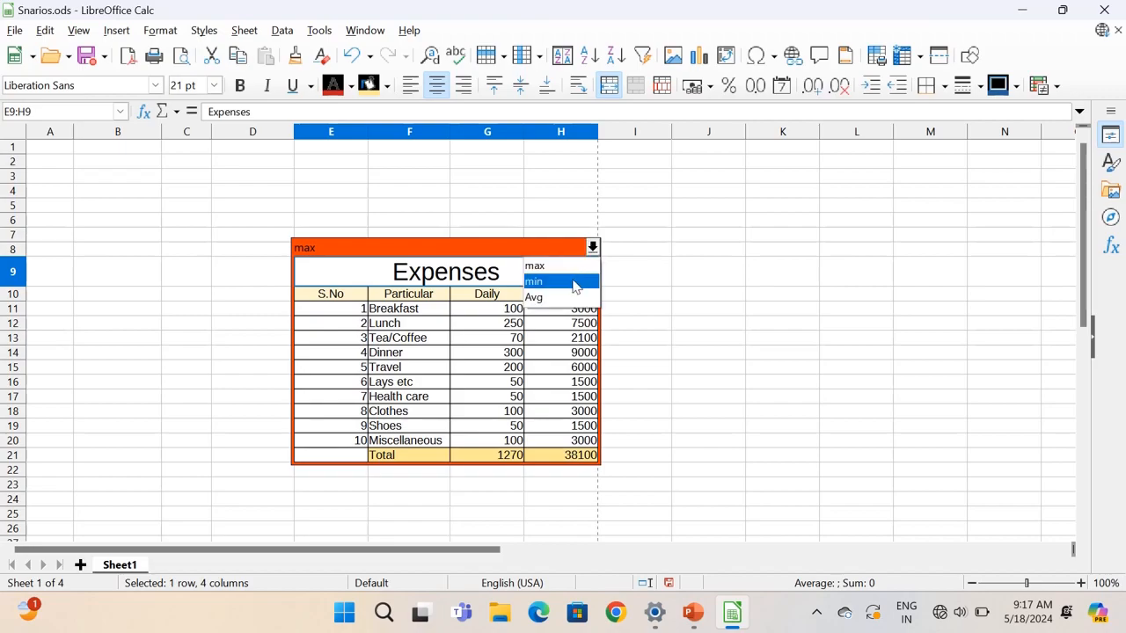
pyautogui.click(577, 282)
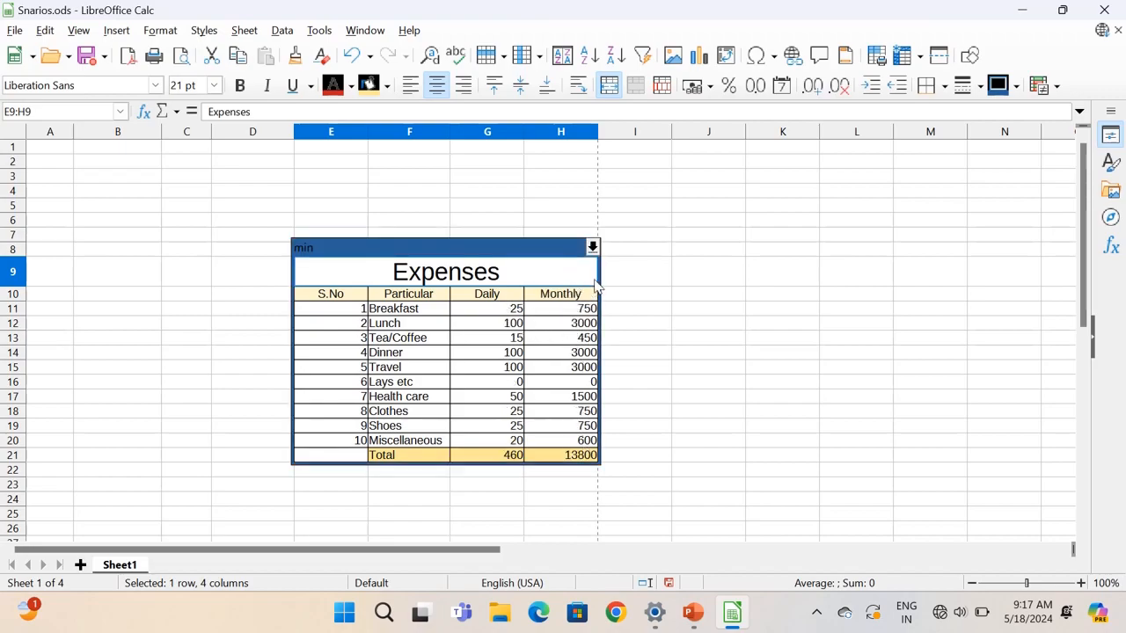
pyautogui.click(593, 248)
pyautogui.click(576, 299)
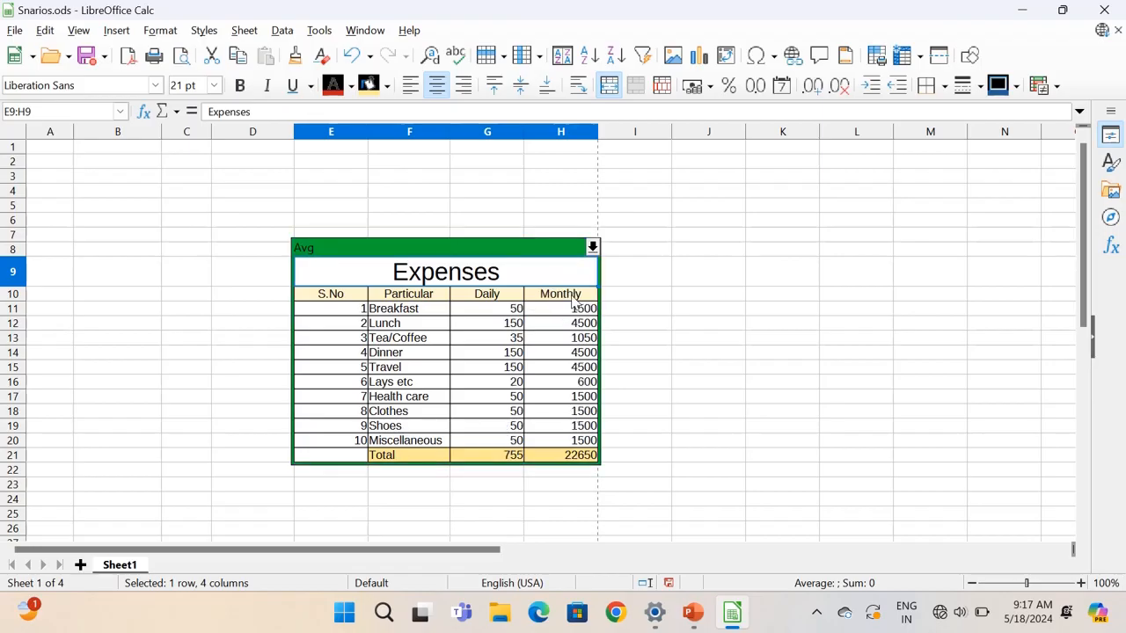